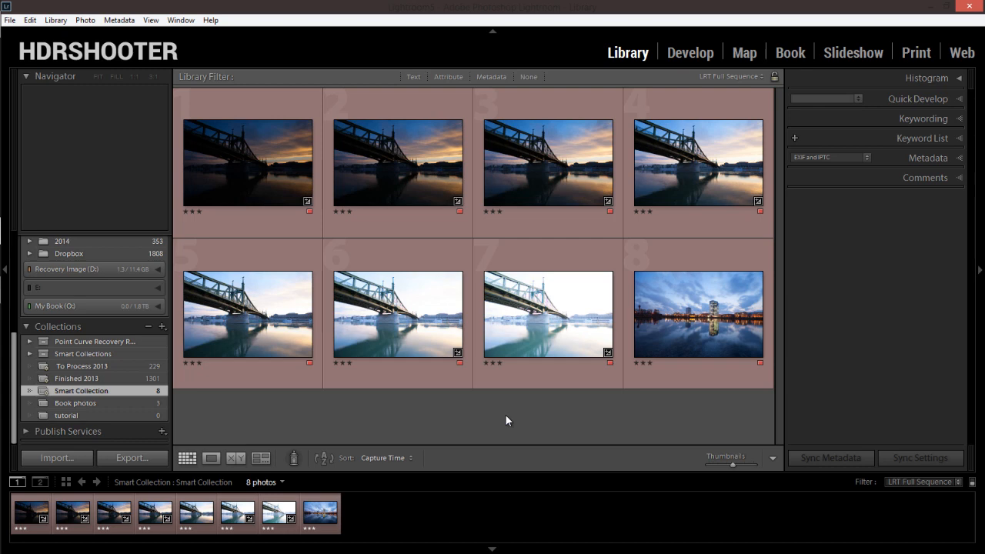
left_click(224, 155)
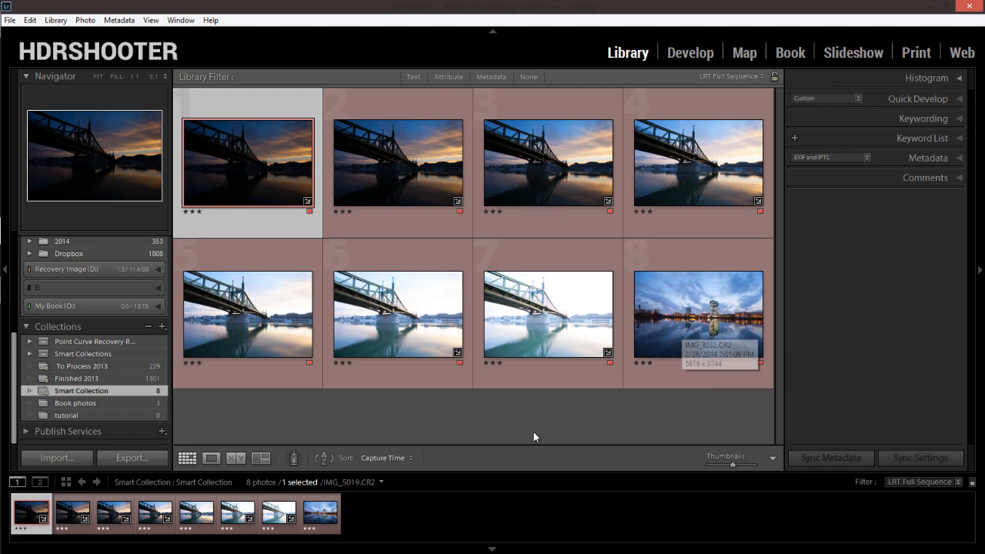
left_click(499, 423)
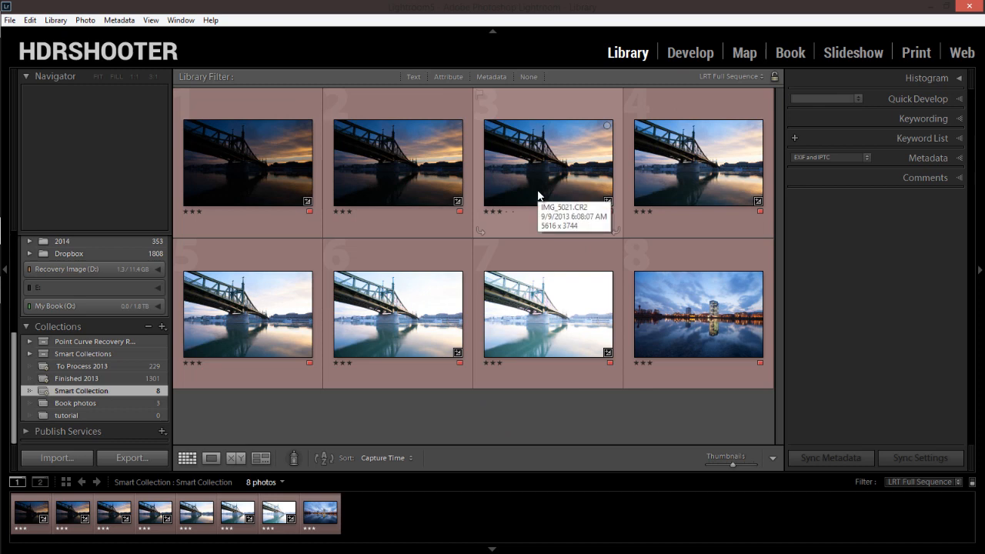
Look through the Keywording, Keyword List and Quick Develop sections of the Library and check the Solo Mode option.
left_click(922, 119)
left_click(924, 119)
left_click(918, 136)
left_click(926, 100)
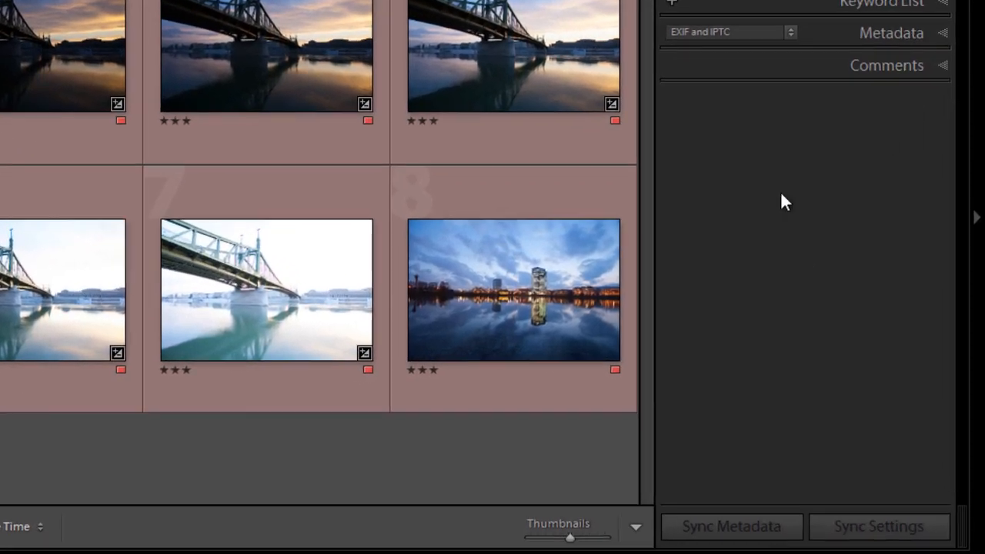
right_click(842, 236)
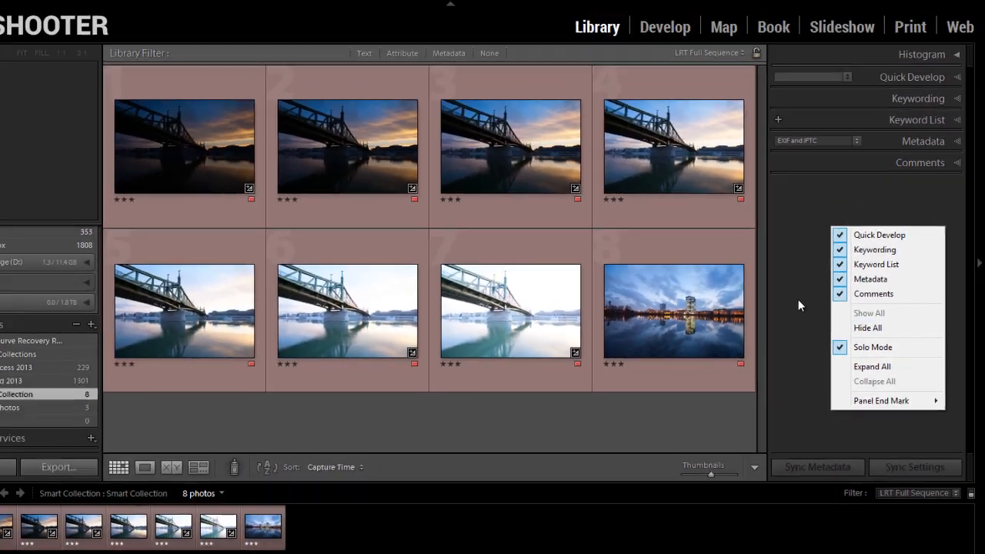
left_click(798, 288)
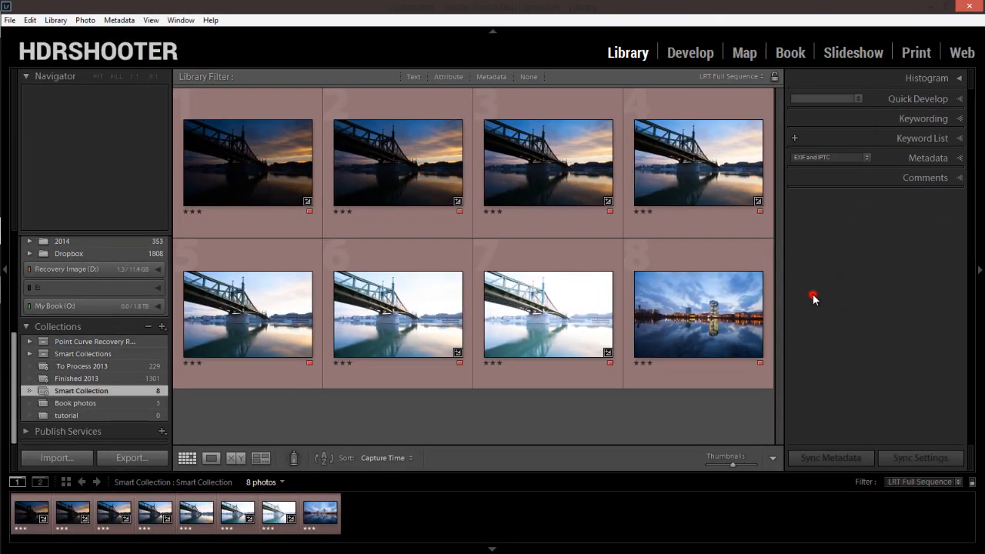
Examine the Comments, Metadata, Keyword List and Quick Develop sections one after another.
left_click(928, 178)
left_click(929, 179)
left_click(938, 159)
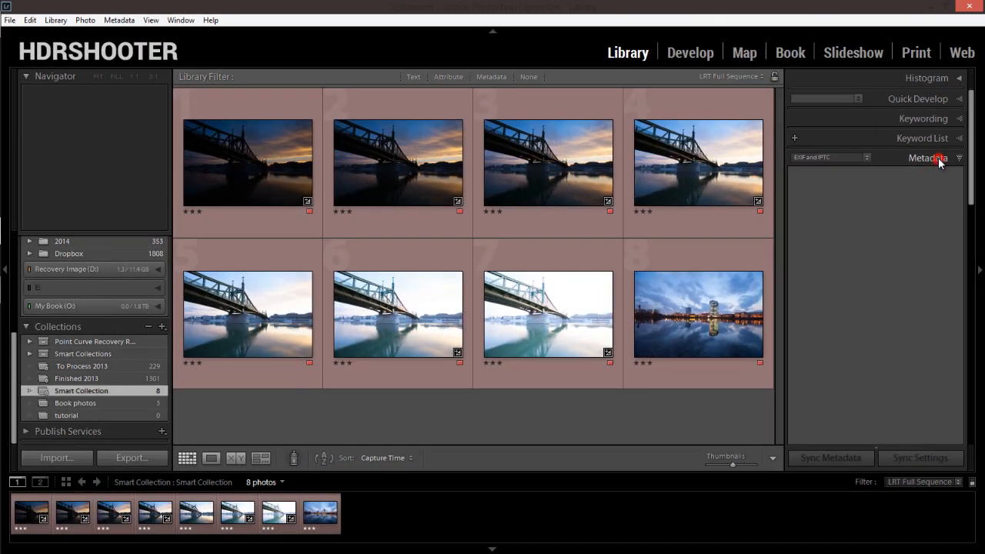
left_click(935, 139)
left_click(930, 96)
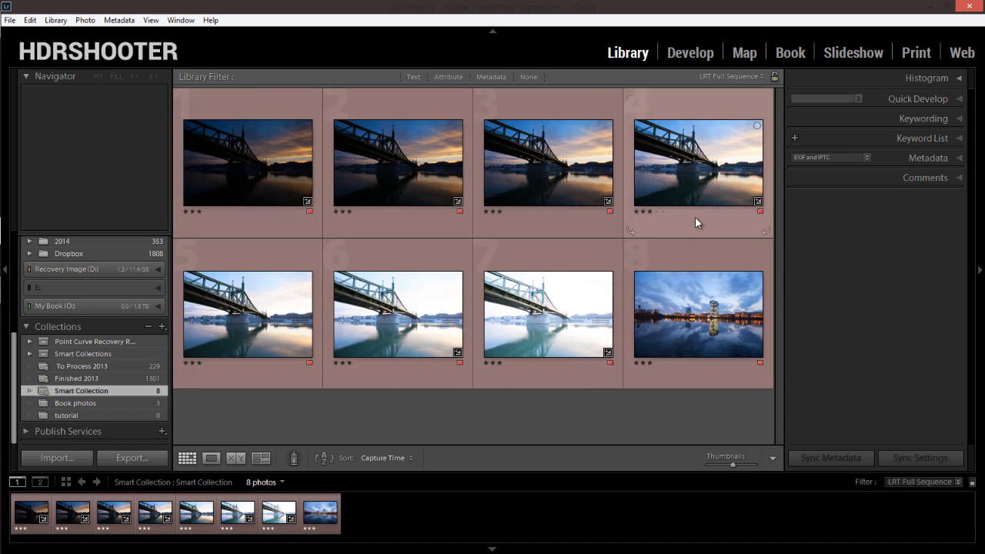
Select the fourth bridge photo, rotate it by 90° and turn it back to its original landscape orientation.
left_click(667, 152)
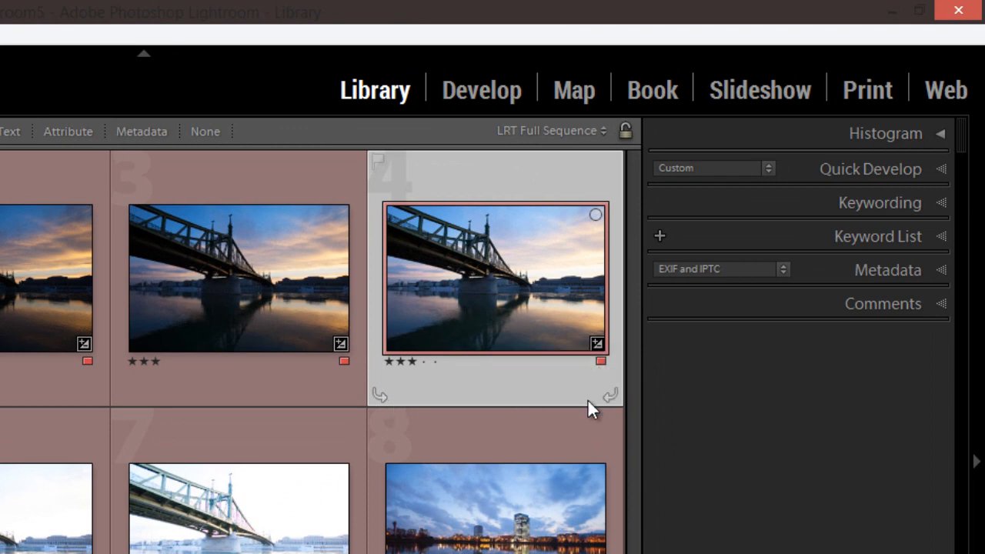
left_click(611, 397)
left_click(374, 394)
left_click(611, 397)
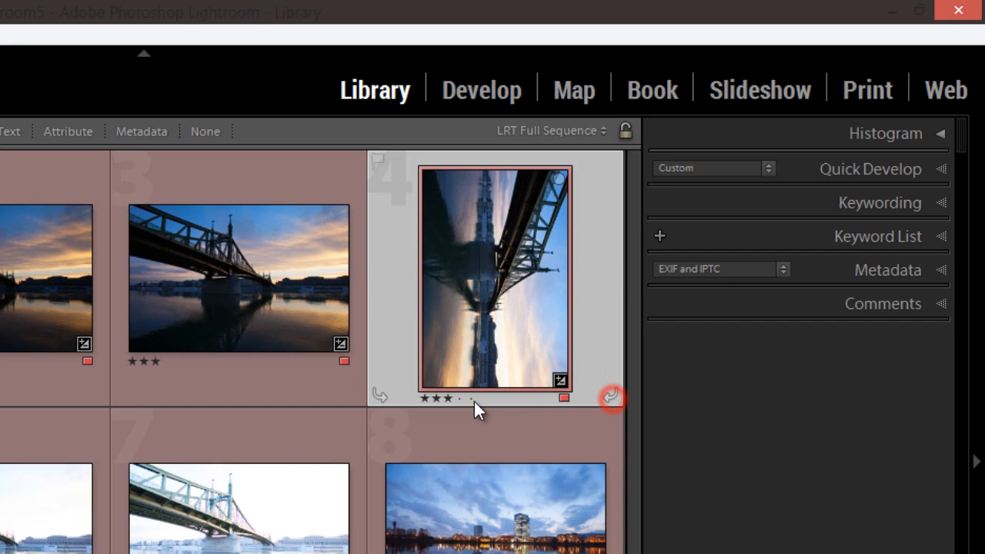
left_click(380, 395)
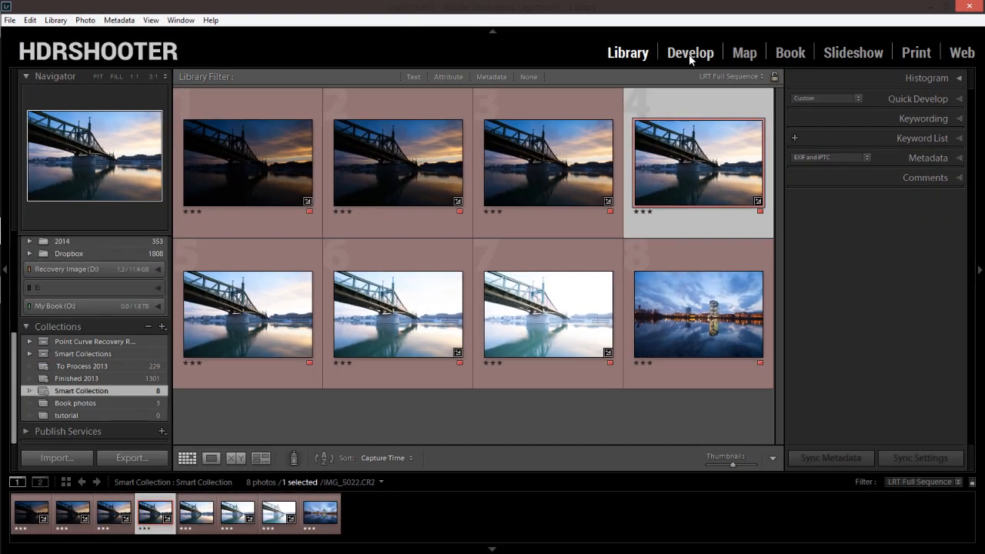
Open the selected bridge photo in the Develop module and straighten it with a crop angle of -0.41.
left_click(689, 54)
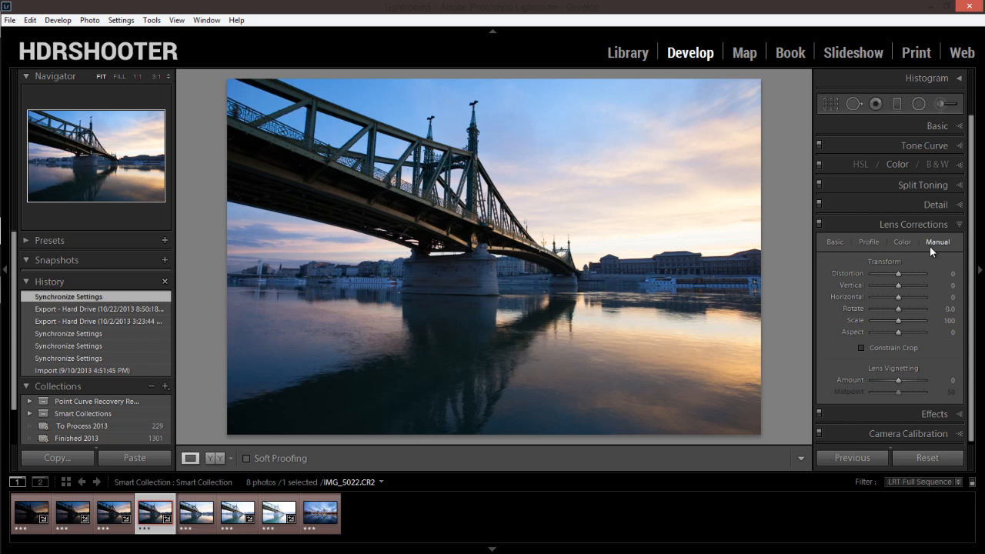
left_click(957, 224)
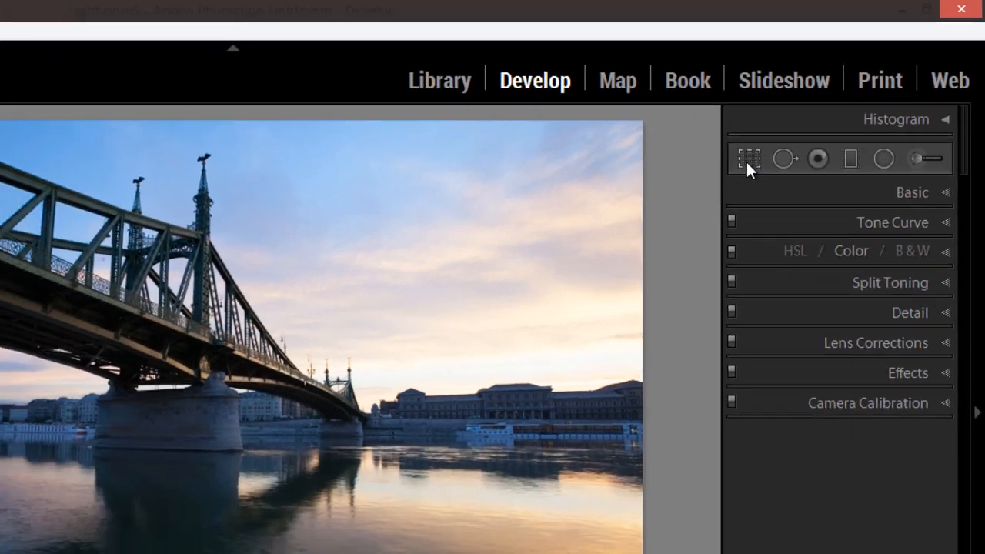
left_click(691, 198)
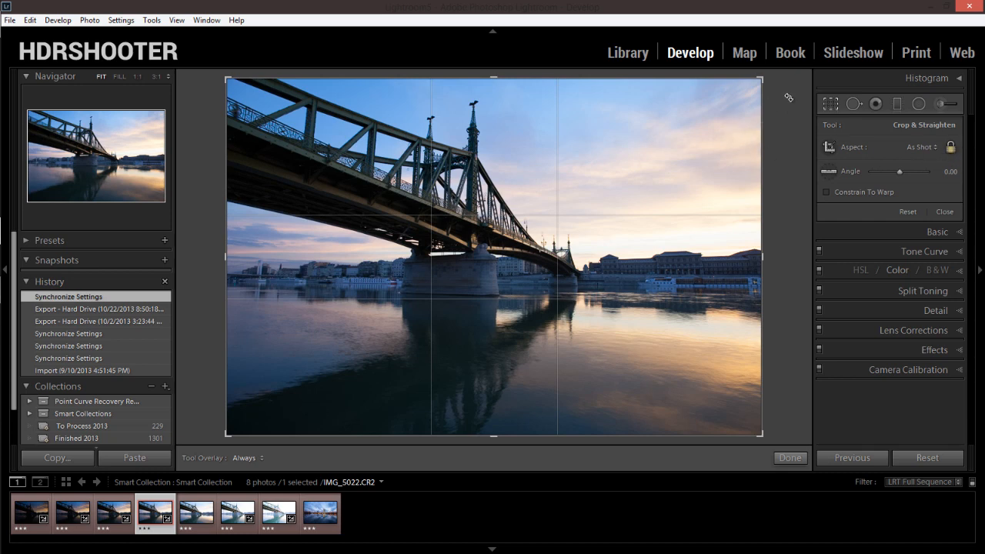
left_click_drag(802, 87, 802, 88)
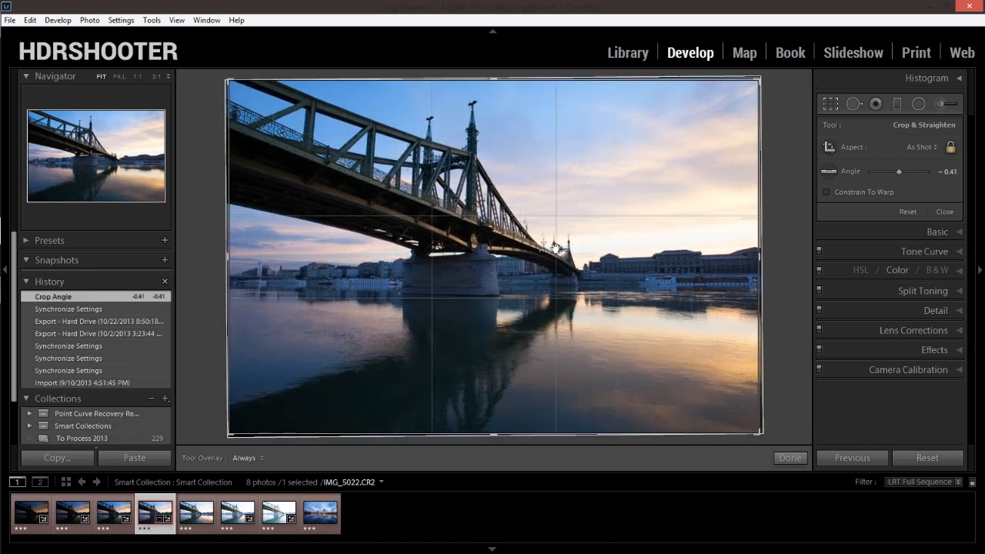
double_click(607, 235)
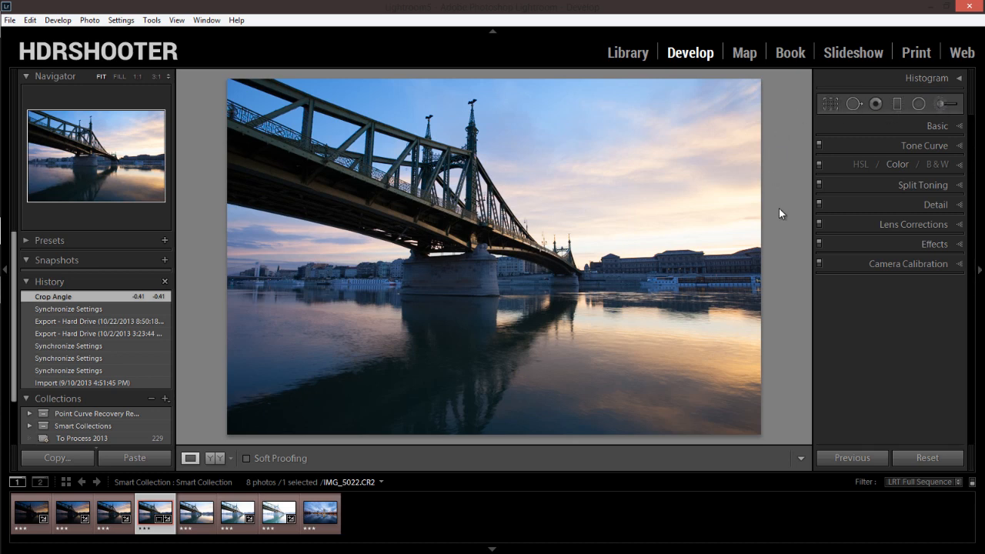
Warm the bridge photo's white balance by setting Temp to 5333 and Tint to -25.
left_click(934, 126)
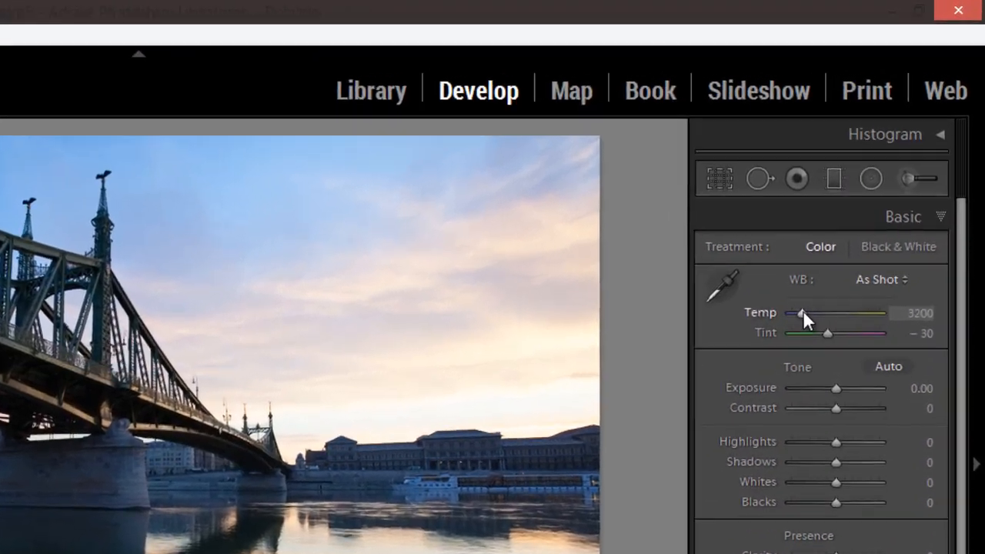
left_click_drag(878, 182, 886, 182)
left_click_drag(832, 282, 839, 283)
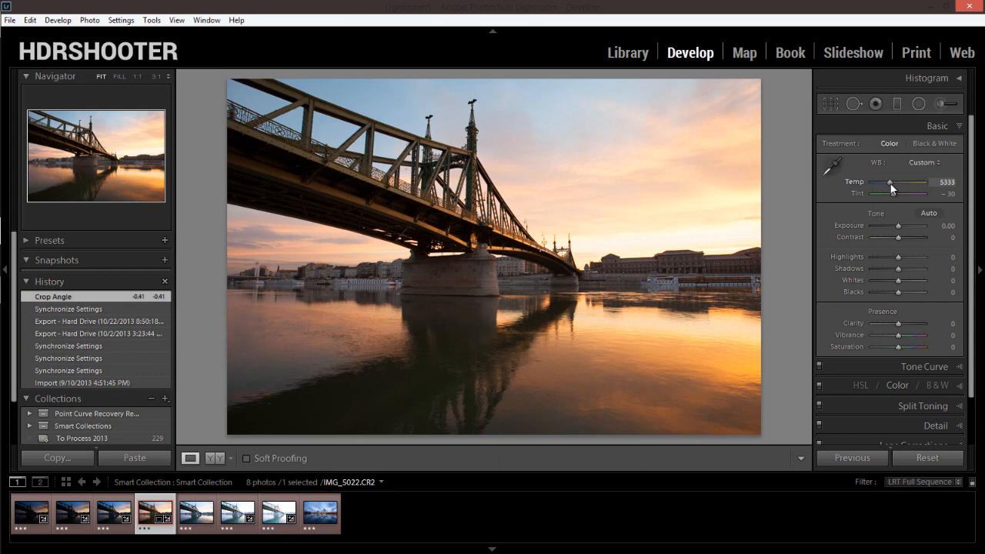
left_click_drag(893, 193, 896, 197)
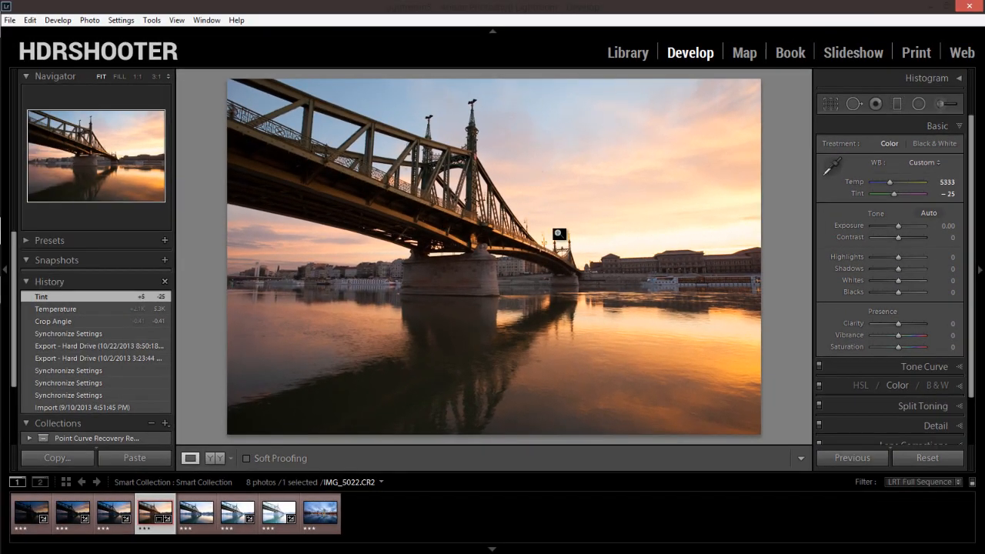
Set Highlights to -57 on the darkest bridge photo, IMG_5019.CR2, and Shadows to +67 on the brightest, IMG_5025.CR2.
left_click(27, 520)
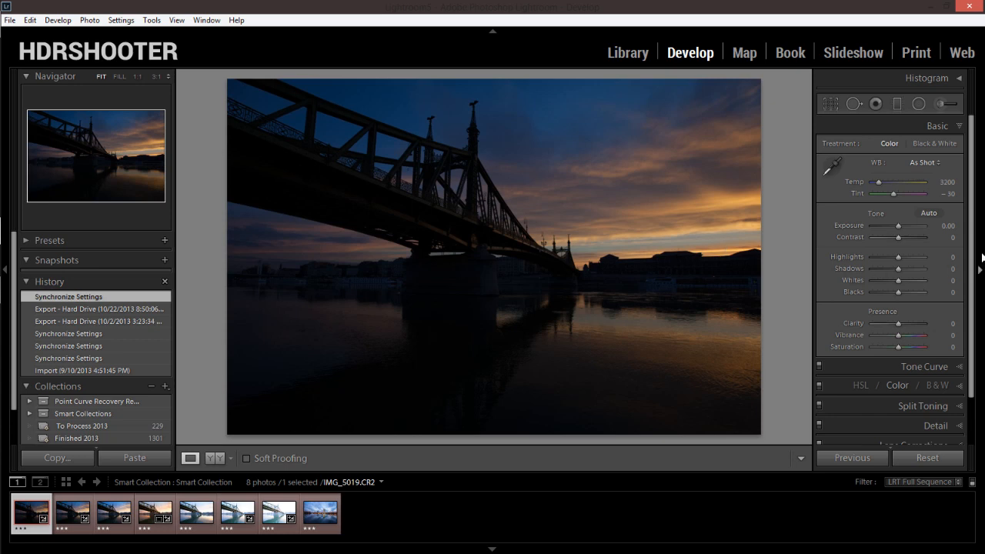
left_click(884, 257)
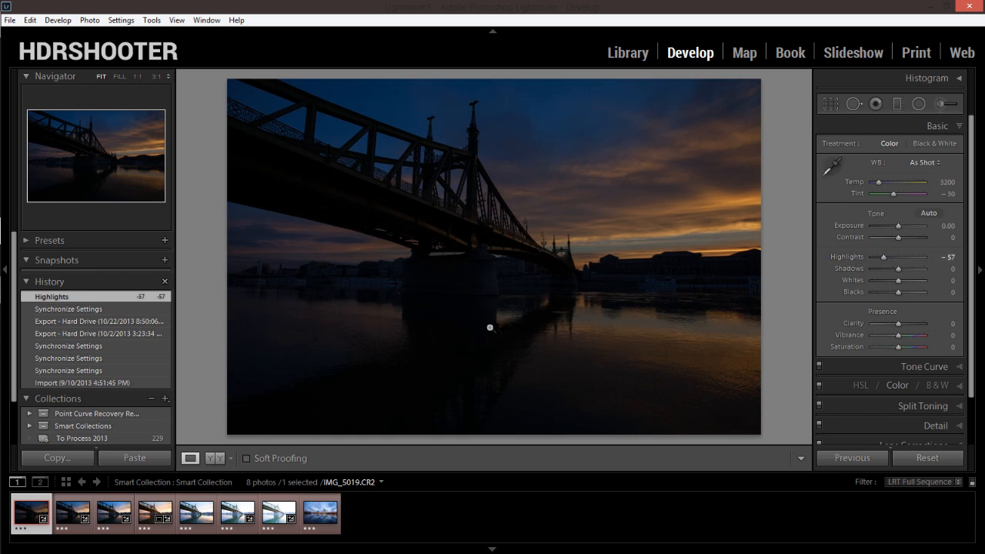
left_click(276, 526)
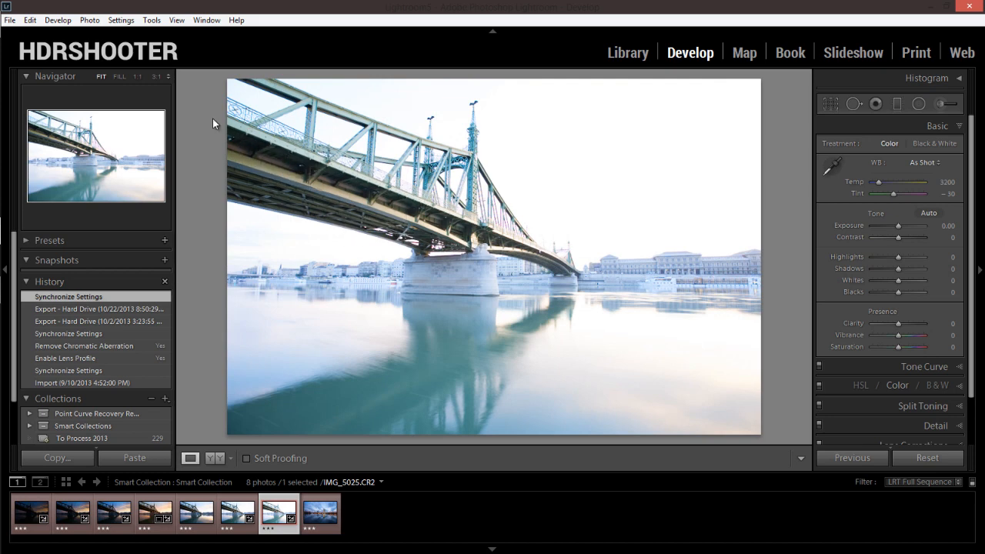
left_click(915, 268)
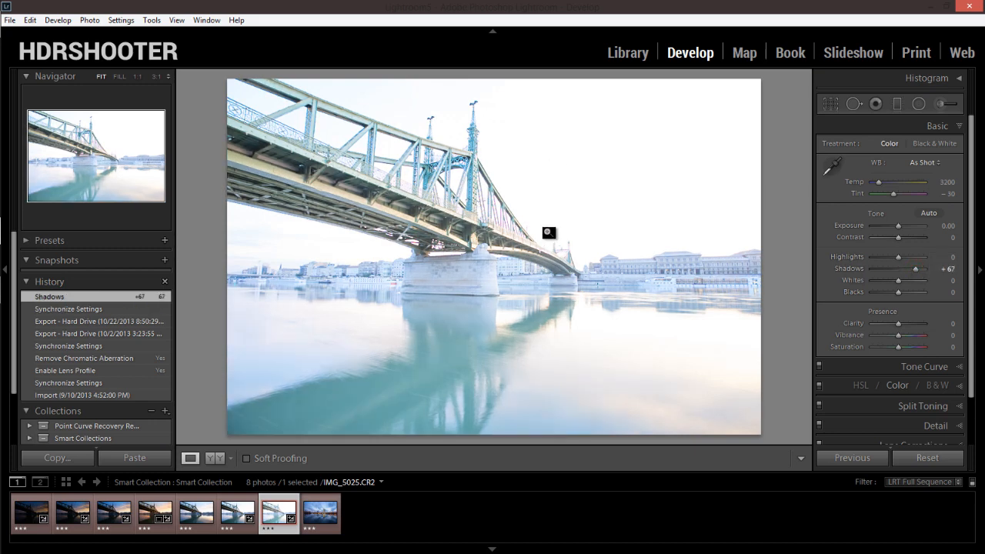
Brighten the dark areas of the fifth bridge photo, IMG_5023.CR2, by setting Shadows to +69.
left_click(209, 521)
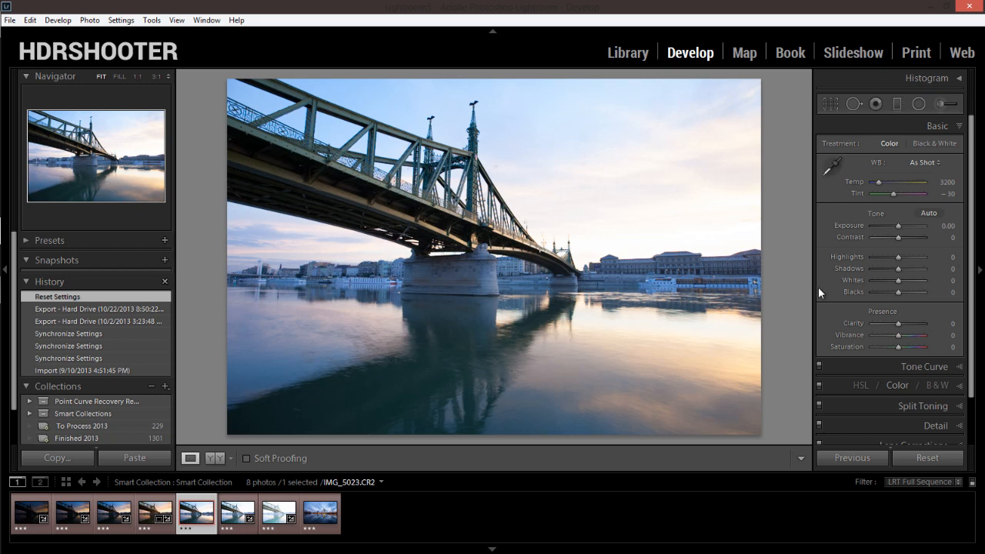
left_click(918, 268)
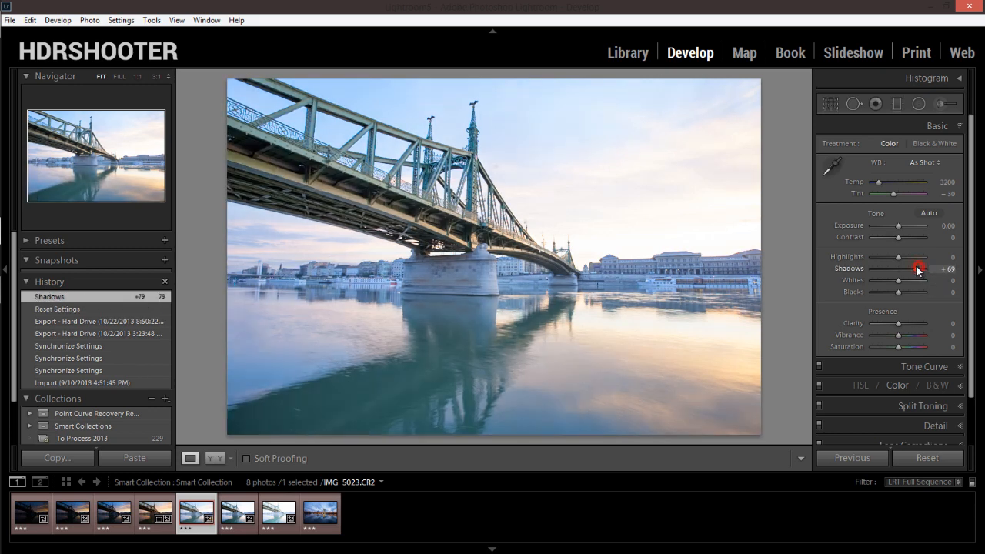
left_click_drag(918, 269, 917, 268)
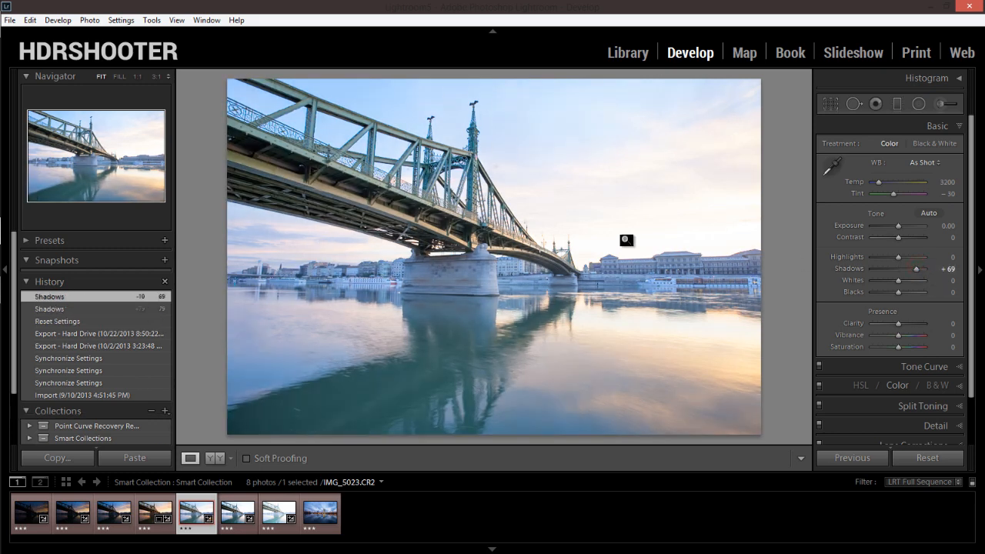
On the fourth bridge photo, IMG_5022.CR2, try a Clarity of +52 and reset it, and set Vibrance to +36.
left_click(149, 506)
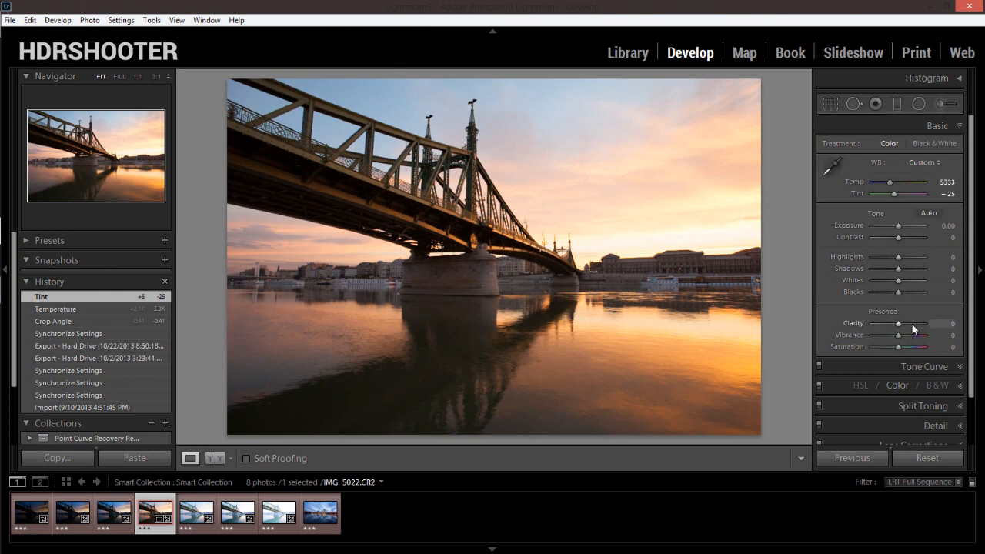
left_click(911, 324)
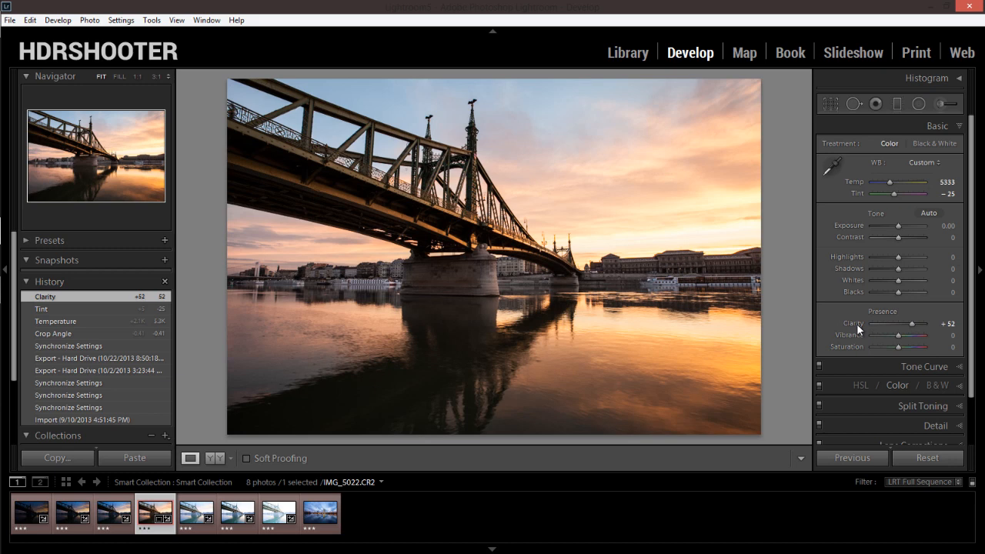
double_click(856, 324)
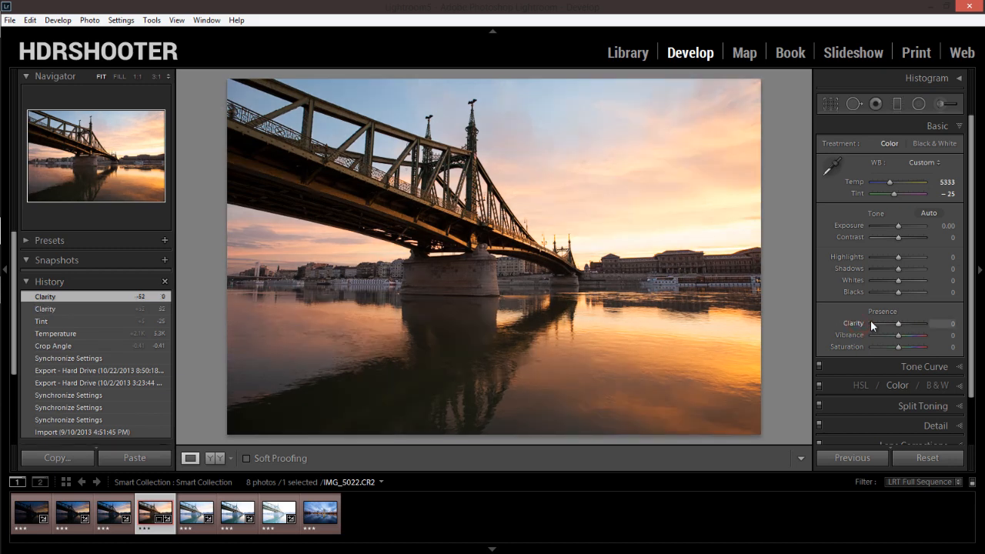
left_click(912, 336)
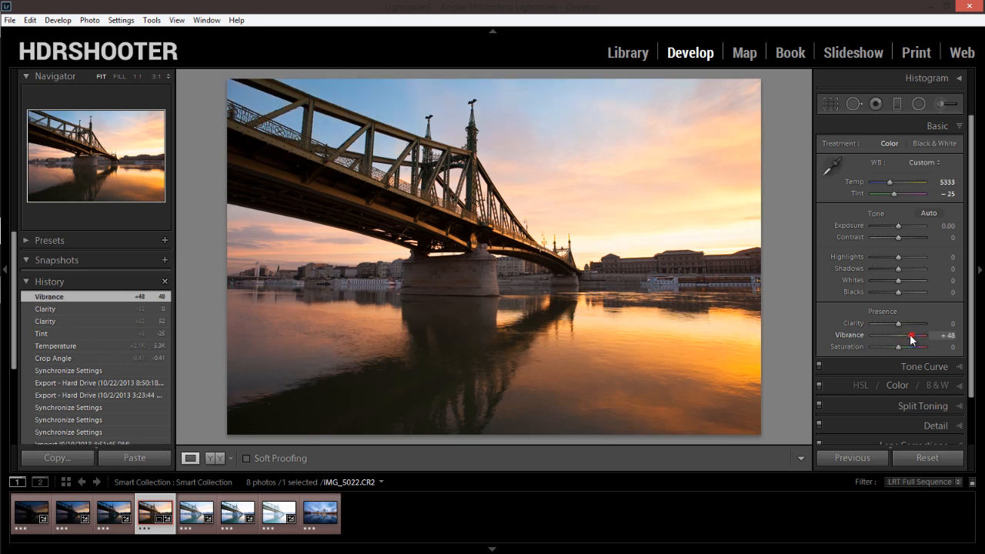
left_click_drag(911, 334, 907, 336)
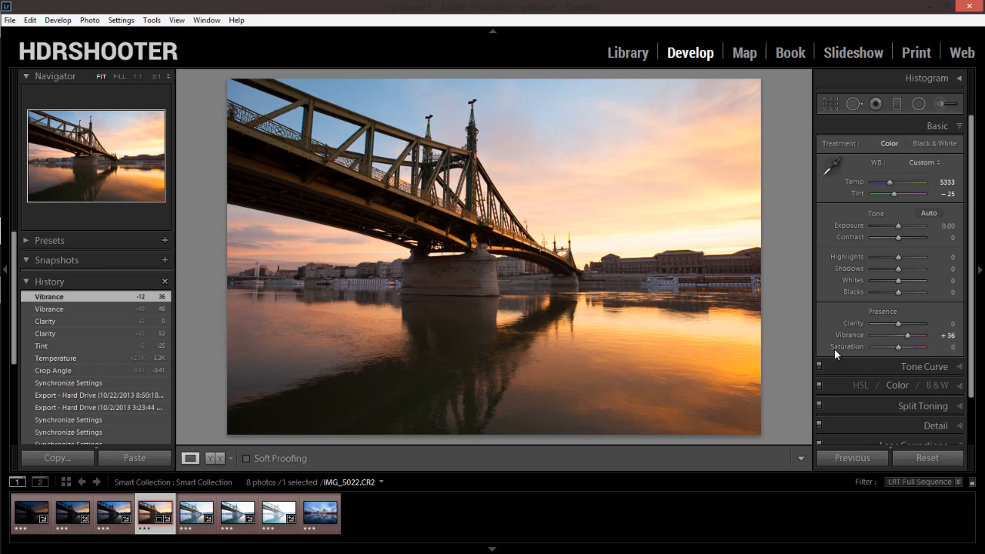
Look at the per-color adjustments and set the photo's Noise Reduction Luminance to 14.
left_click(956, 127)
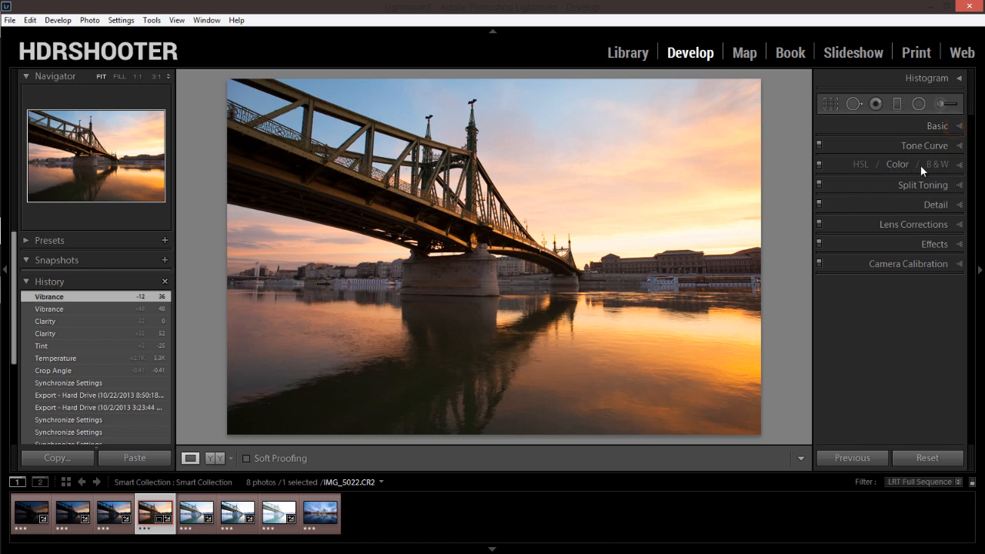
left_click(890, 164)
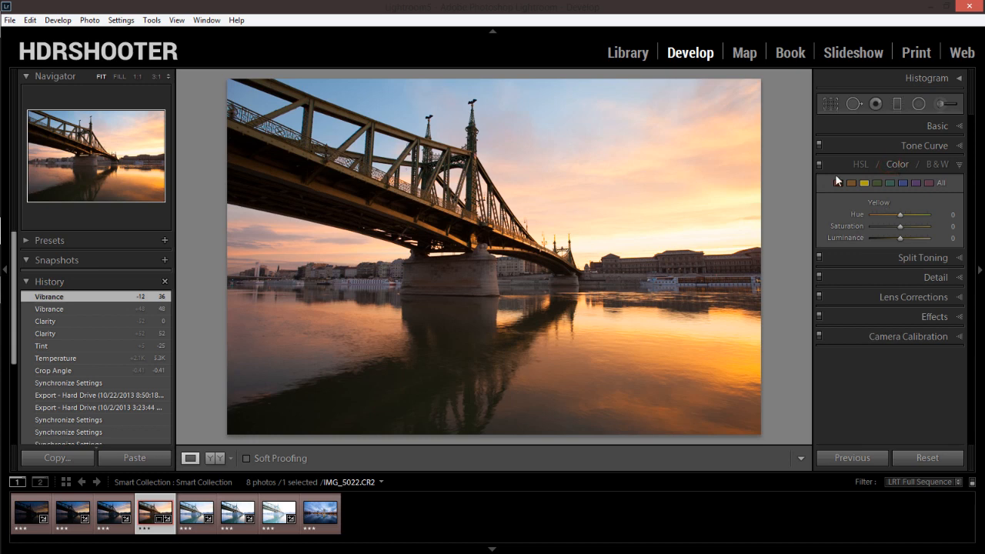
left_click(900, 166)
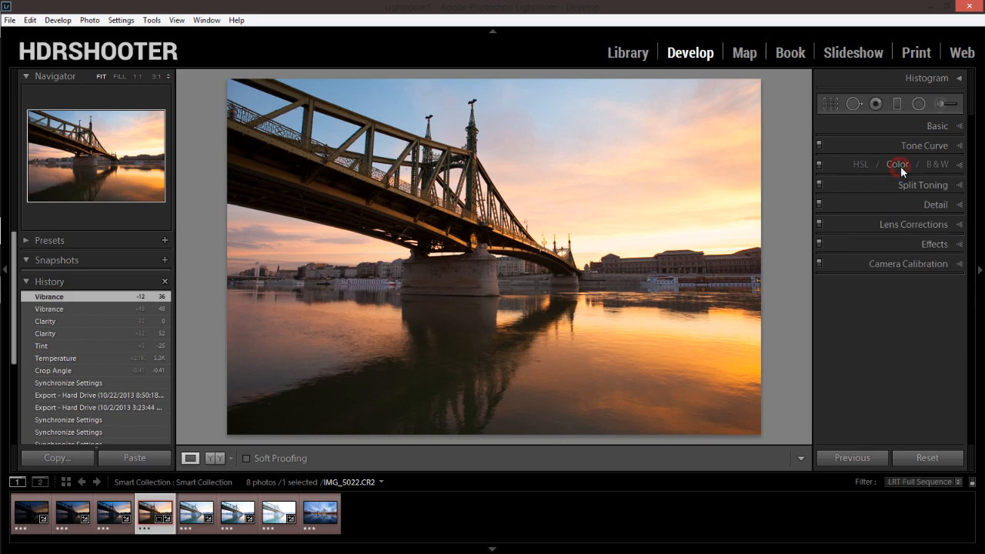
left_click(941, 206)
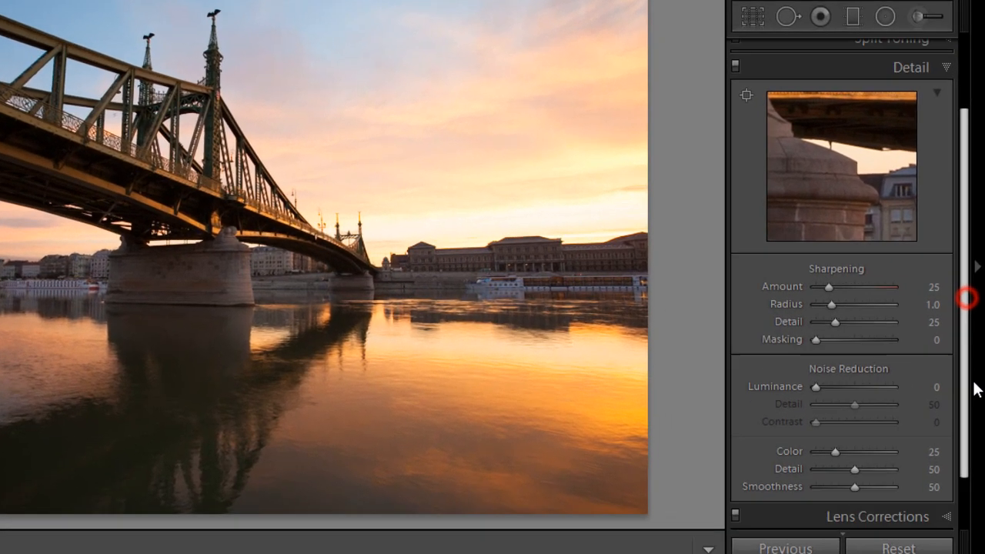
left_click(825, 386)
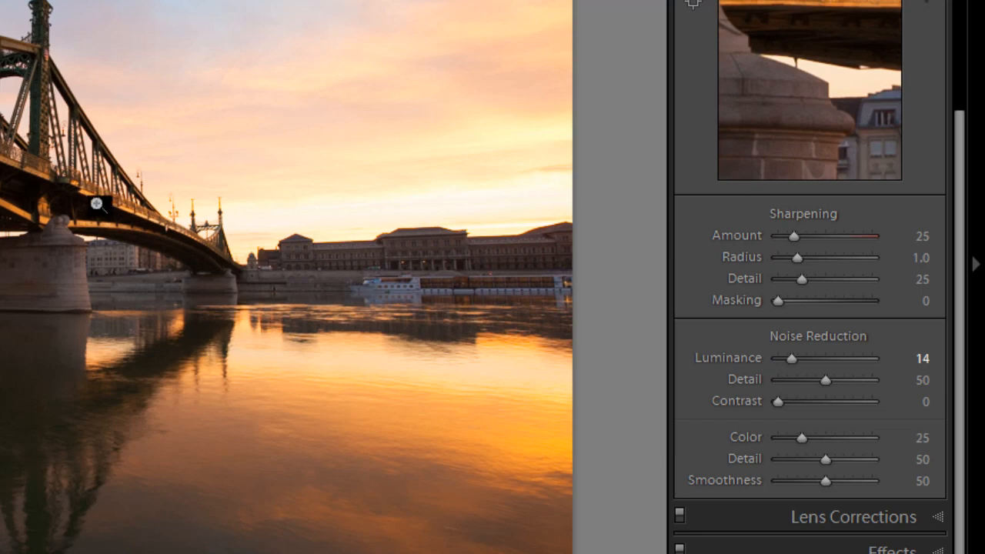
Inspect the bridge and water up close for noise, try a Noise Reduction Luminance of 37, and set it to 11.
left_click(168, 225)
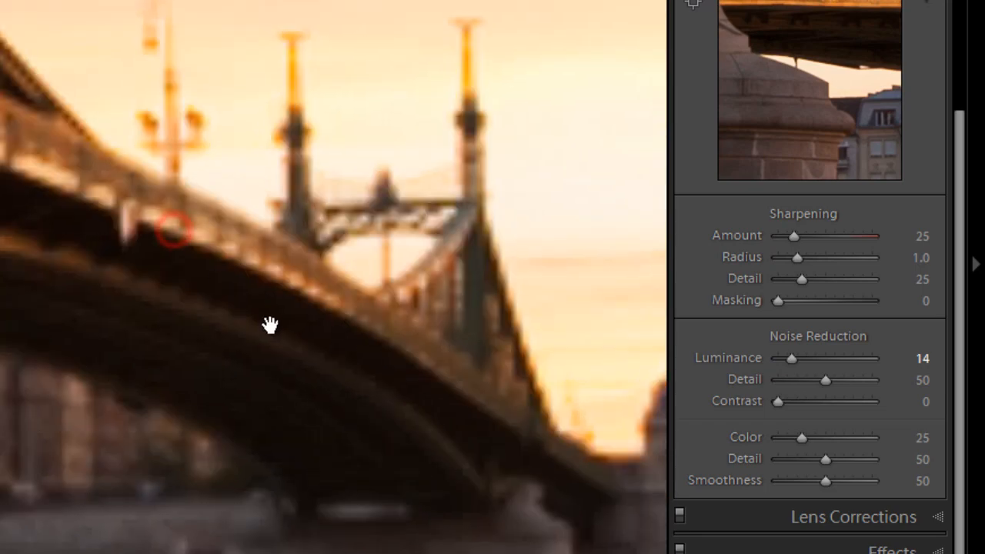
left_click_drag(396, 347, 2, 309)
left_click_drag(417, 459, 192, 65)
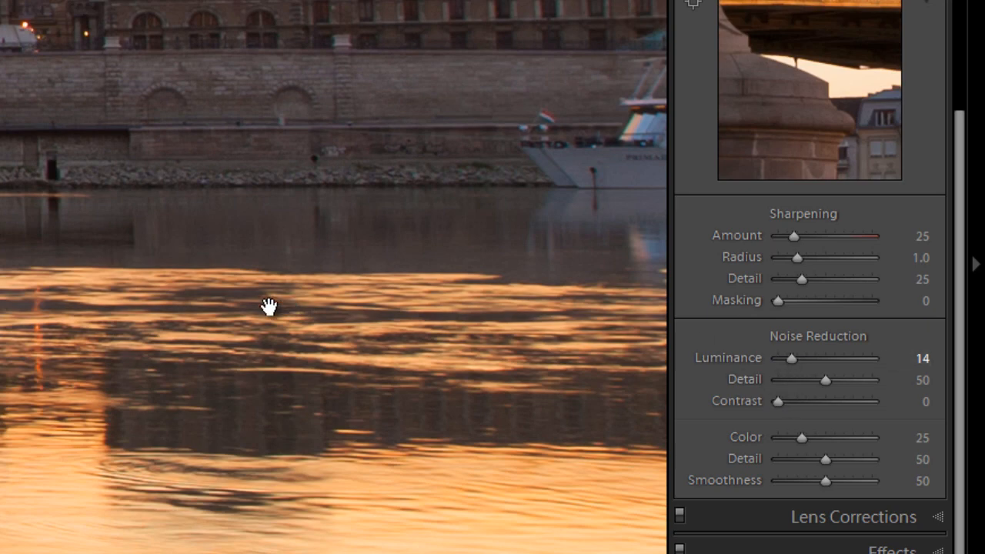
left_click(154, 233)
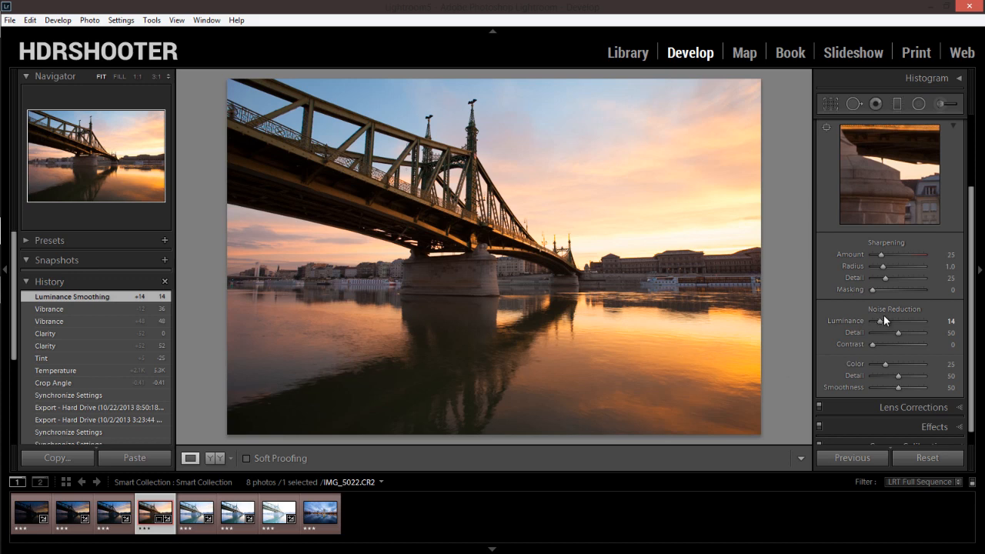
left_click(892, 322)
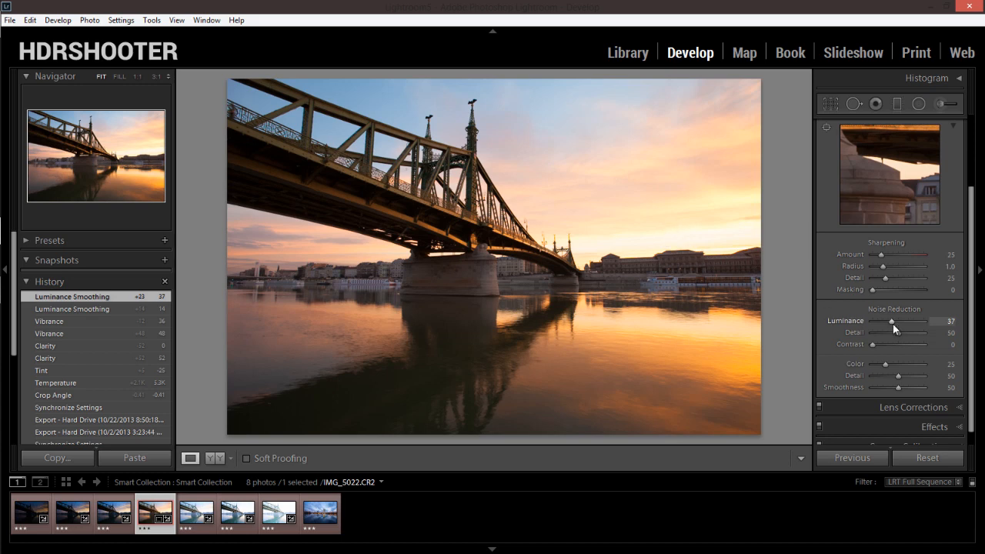
mouse_move(892, 324)
left_mouse_down()
mouse_move(864, 322)
mouse_move(879, 320)
left_mouse_up()
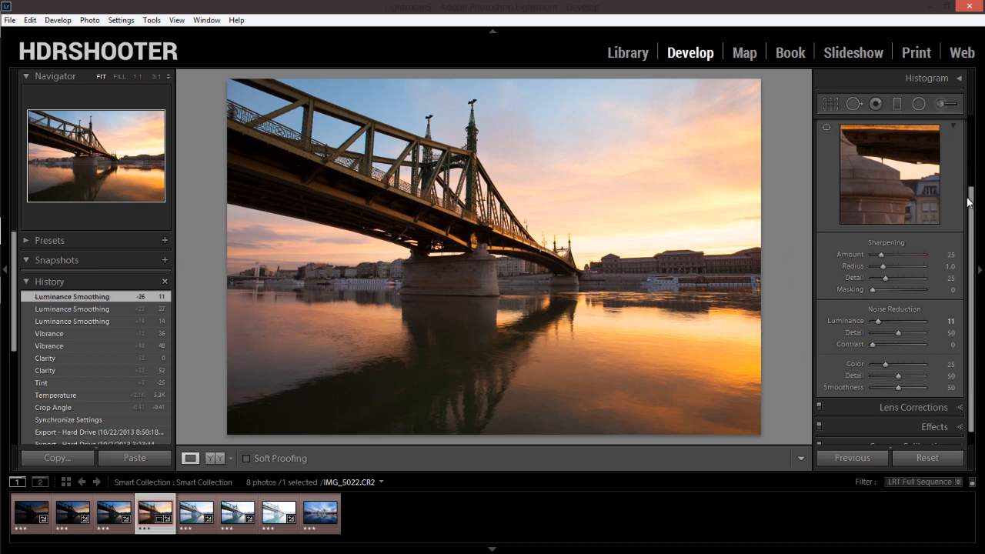
Turn on Remove Chromatic Aberration in the lens corrections for IMG_5022.CR2.
scroll(970, 203, "up", 5)
left_click(959, 173)
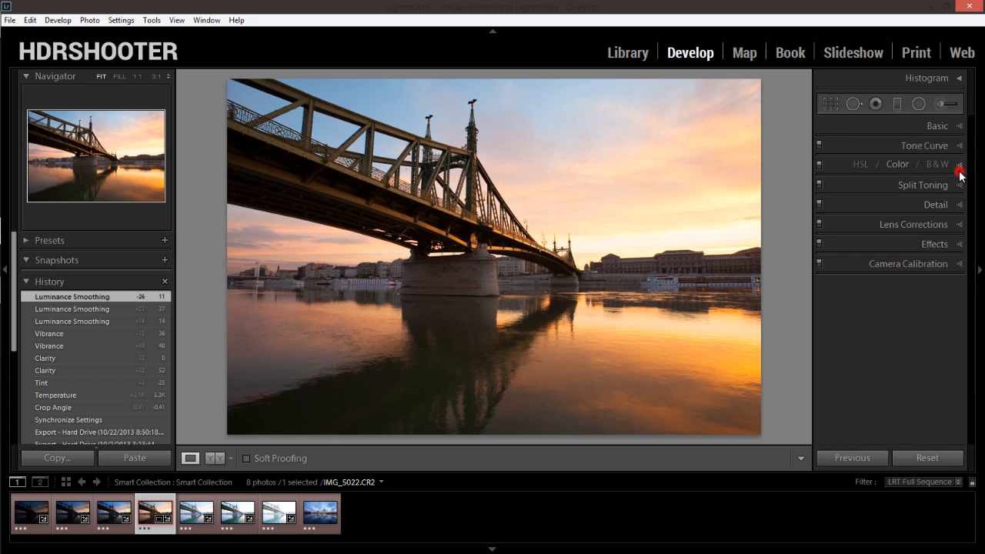
left_click(959, 225)
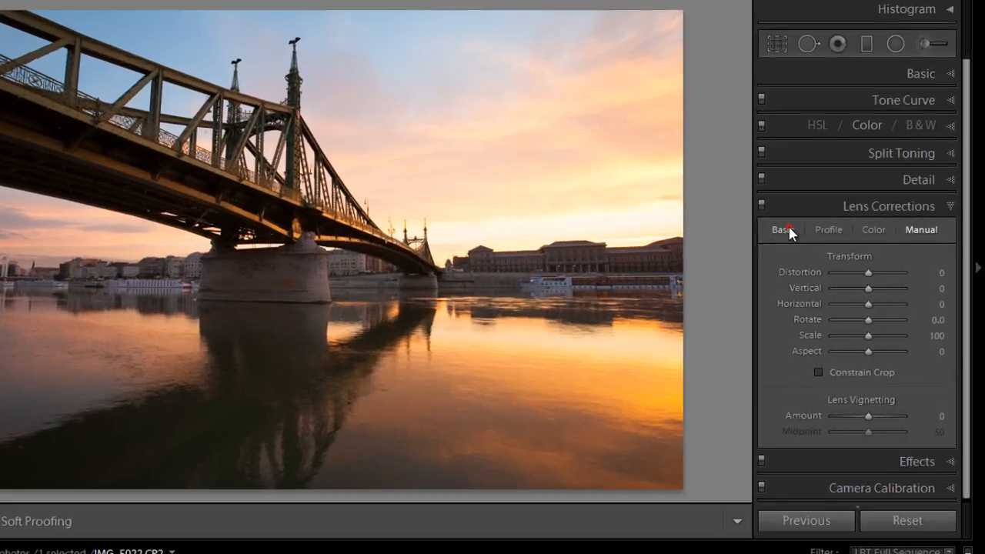
left_click(789, 228)
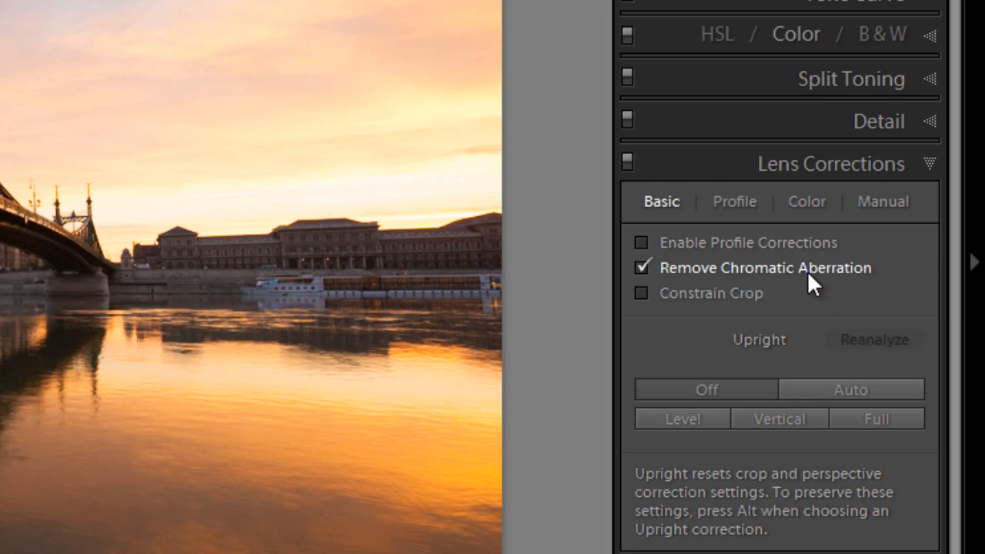
Try purple and green Defringe amounts of 1, and reset both to 0.
left_click(730, 200)
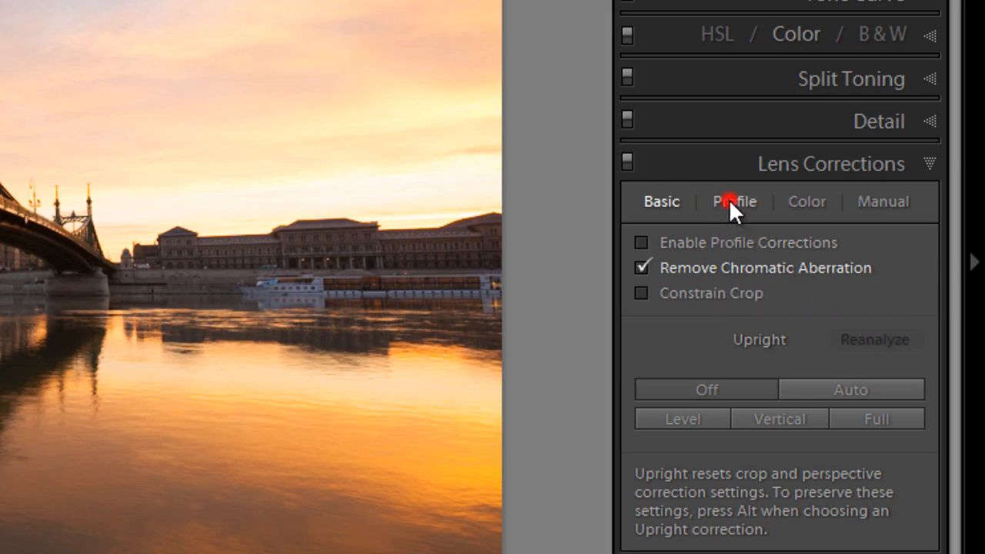
left_click(804, 203)
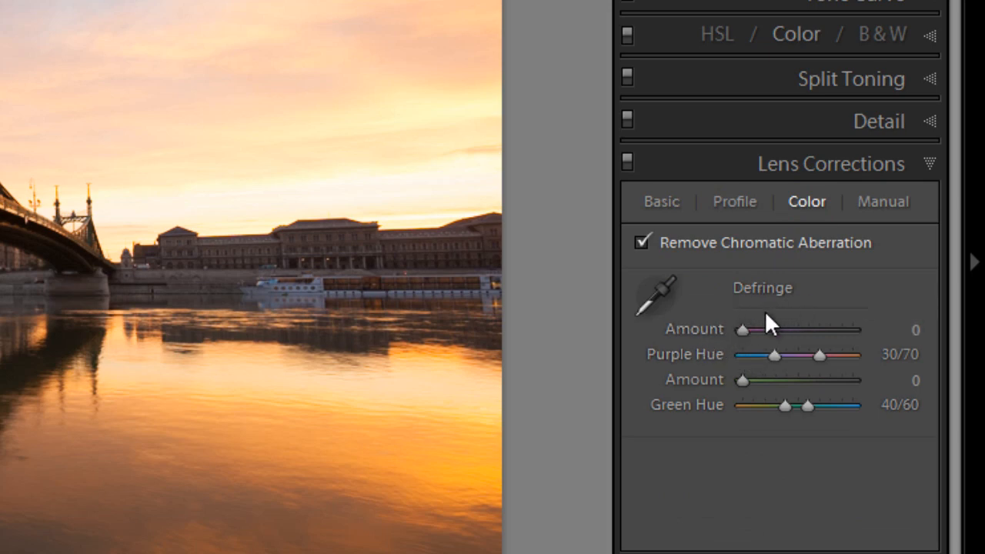
left_click_drag(743, 330, 750, 329)
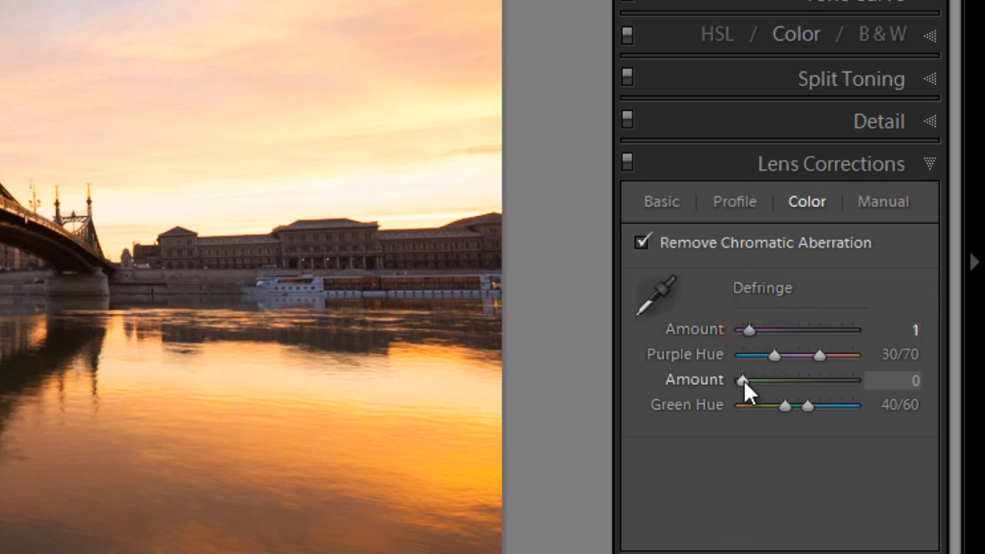
left_click_drag(748, 379, 750, 379)
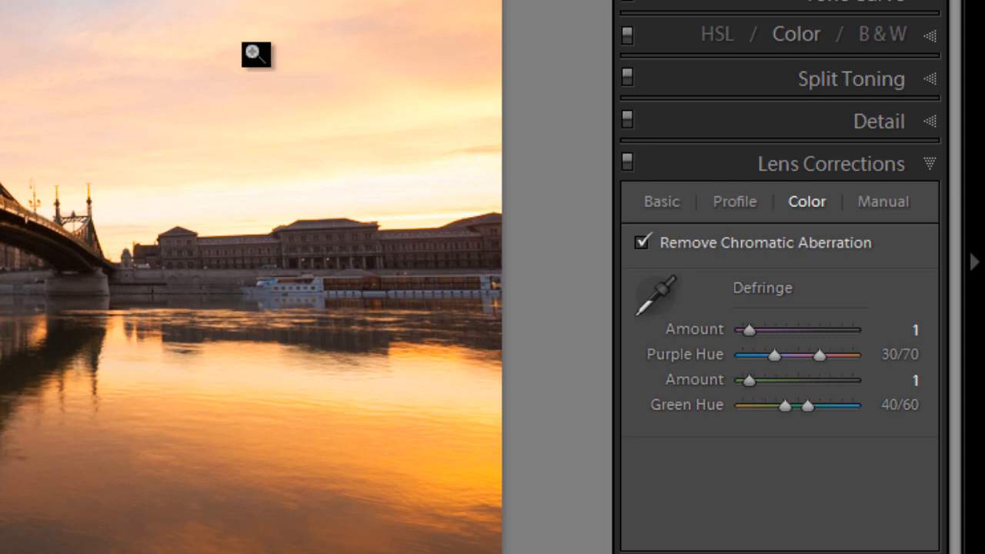
double_click(751, 330)
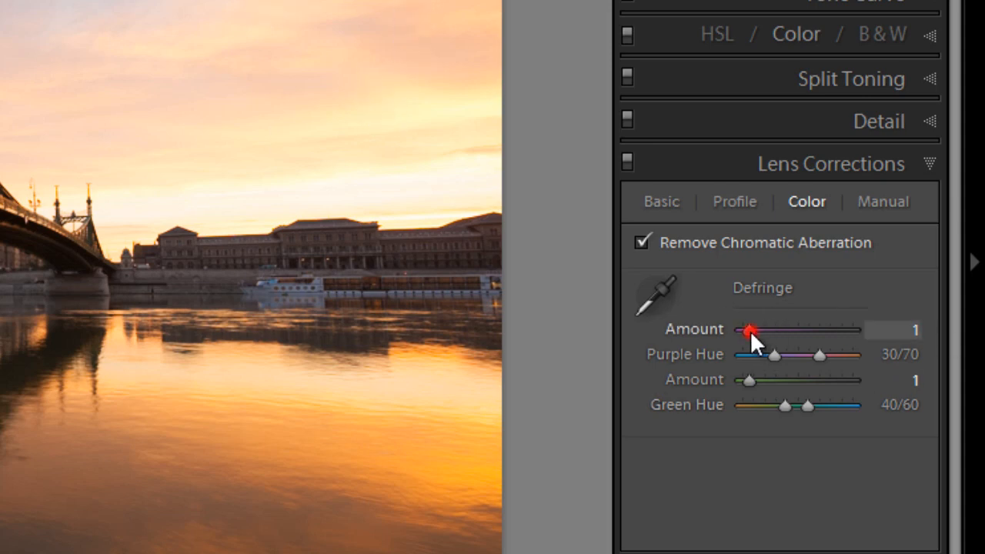
double_click(743, 378)
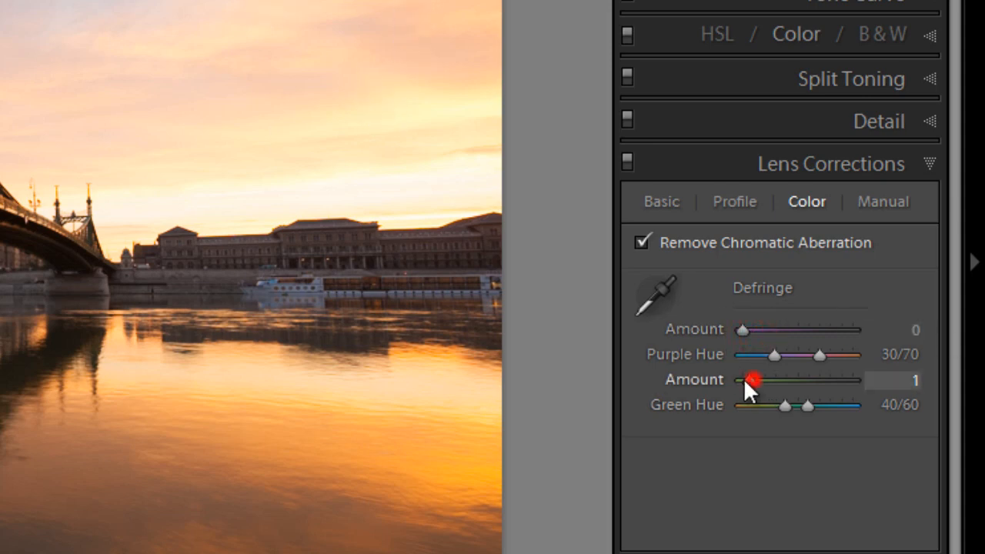
Enable Profile Corrections, comparing the photo with and without them on the far-bank building, and leave them on.
left_click(659, 202)
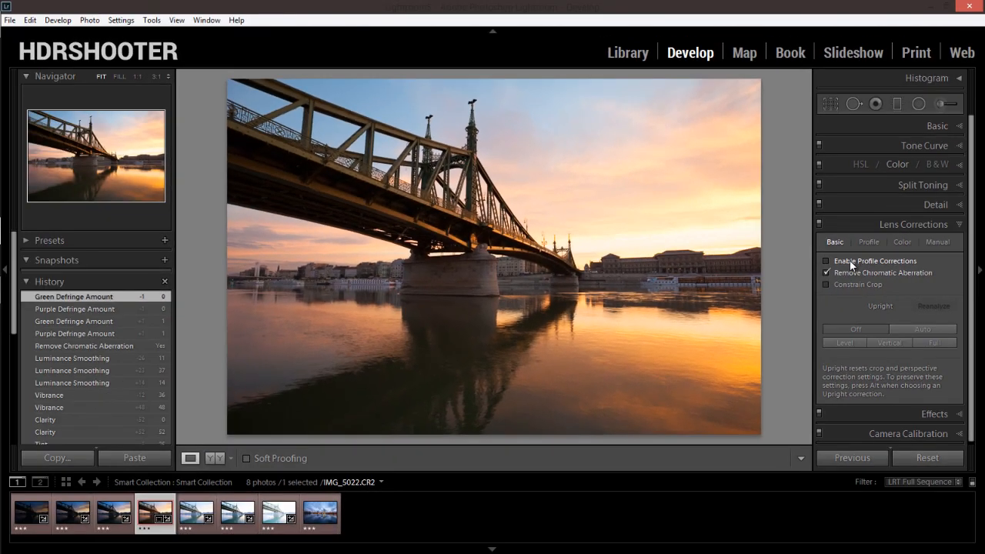
left_click(849, 260)
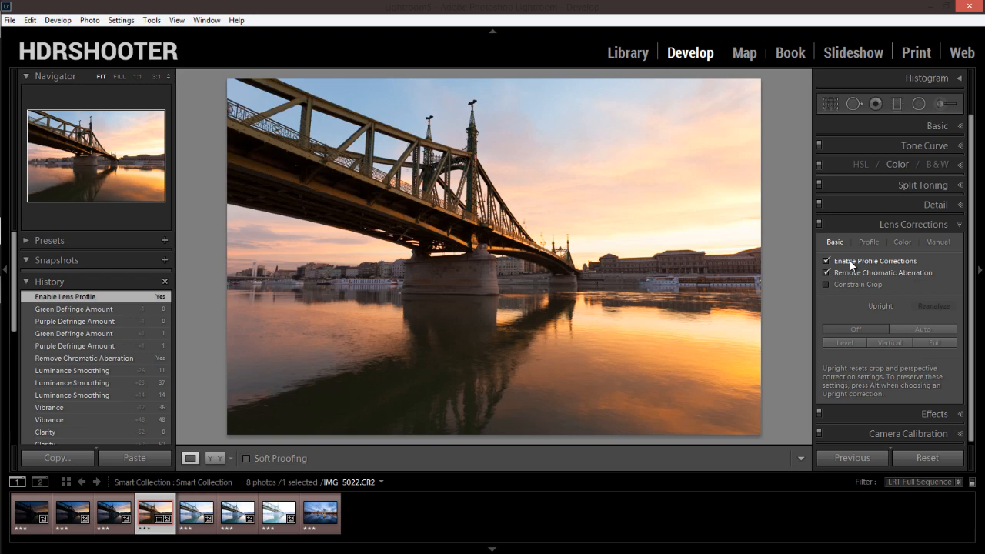
left_click(753, 262)
left_click_drag(718, 329, 488, 267)
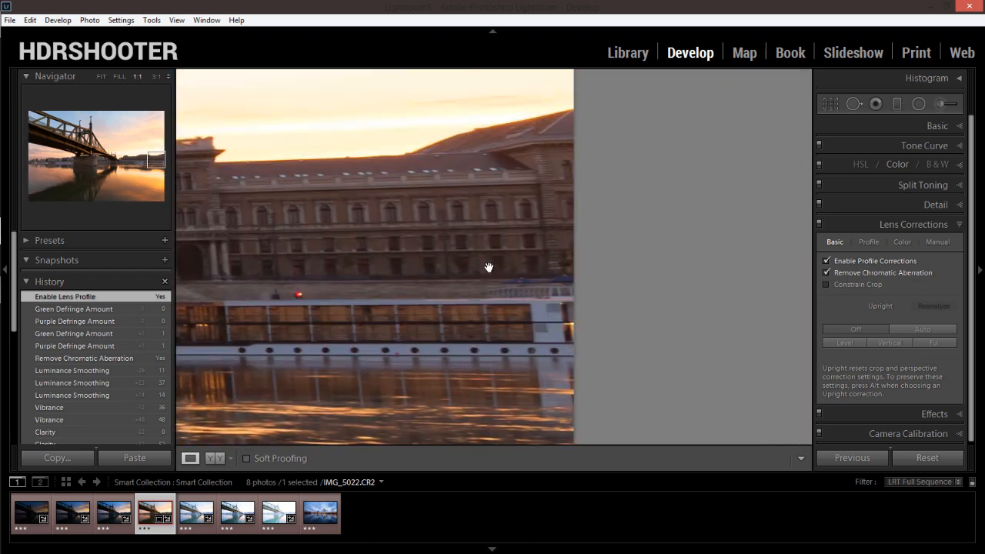
left_click(827, 261)
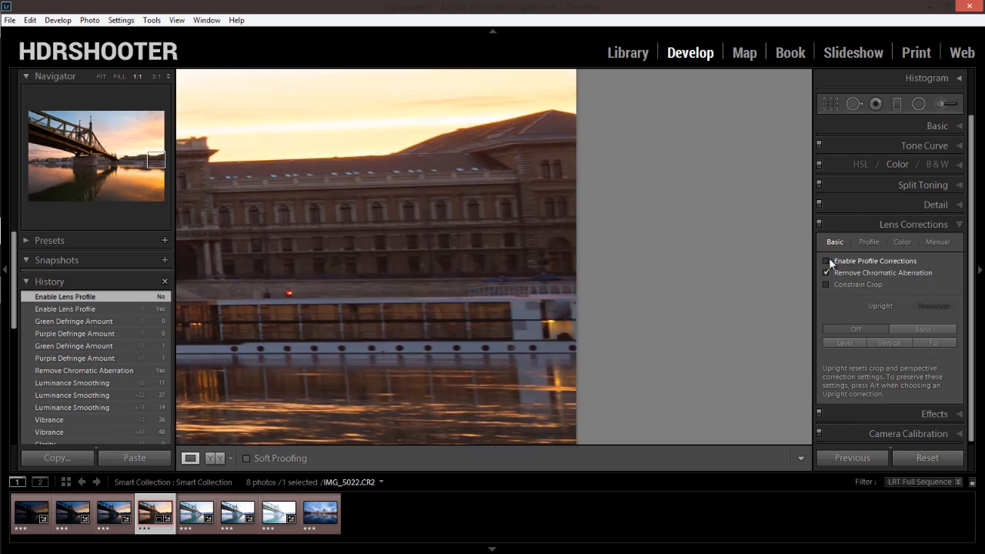
left_click(827, 262)
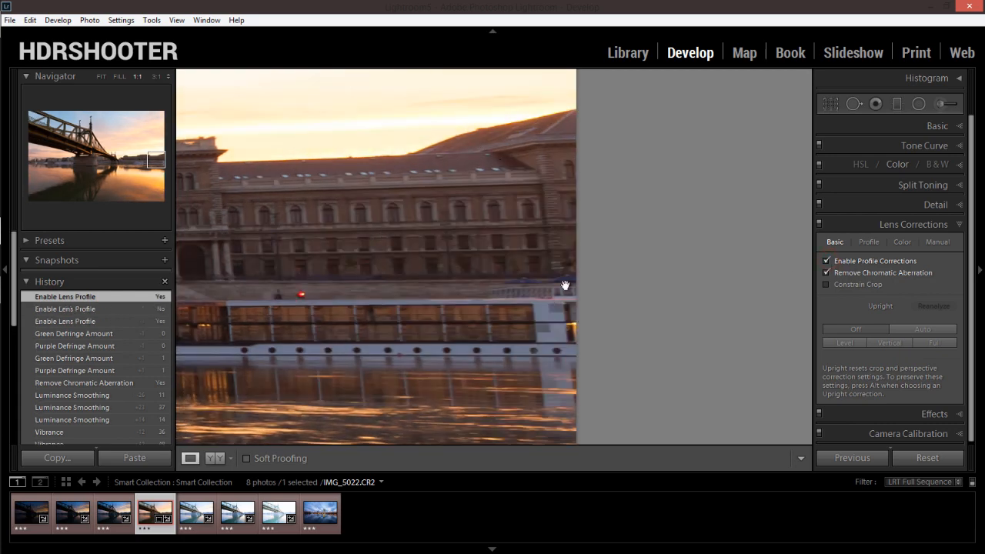
left_click(836, 263)
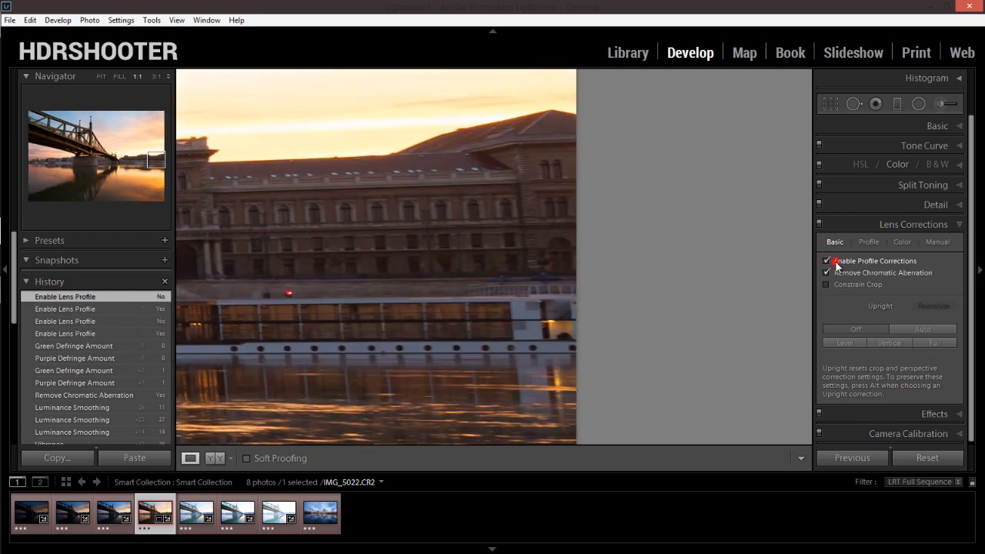
left_click(836, 262)
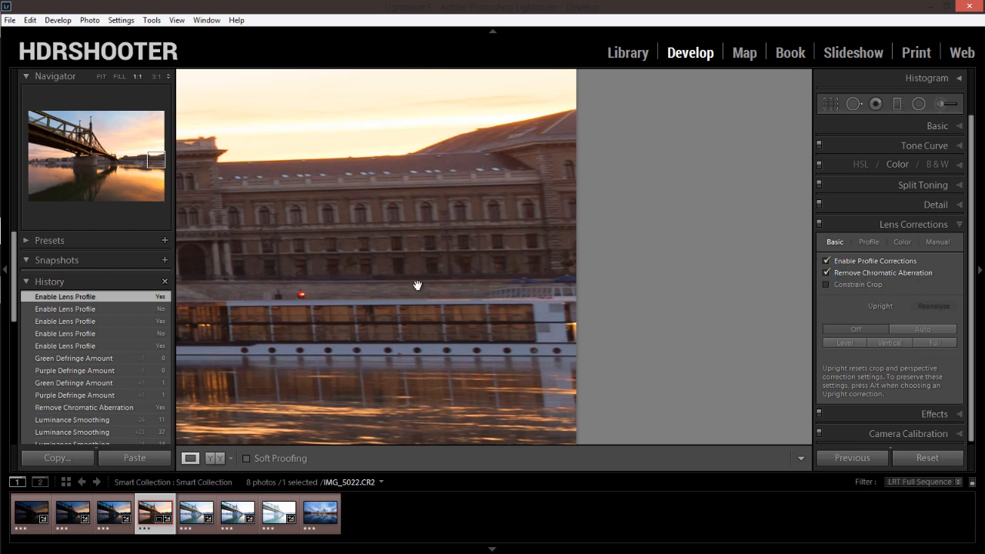
left_click(827, 261)
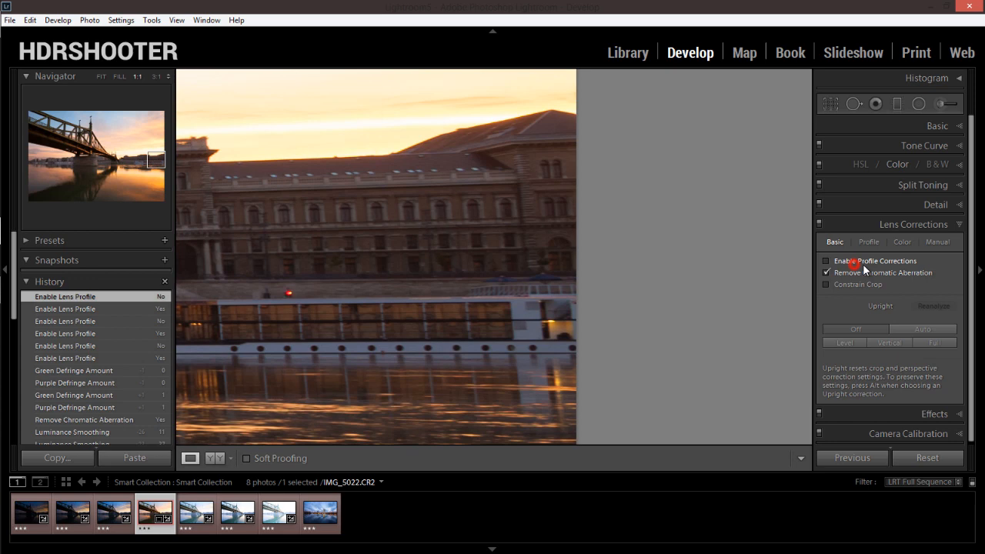
left_click(495, 245)
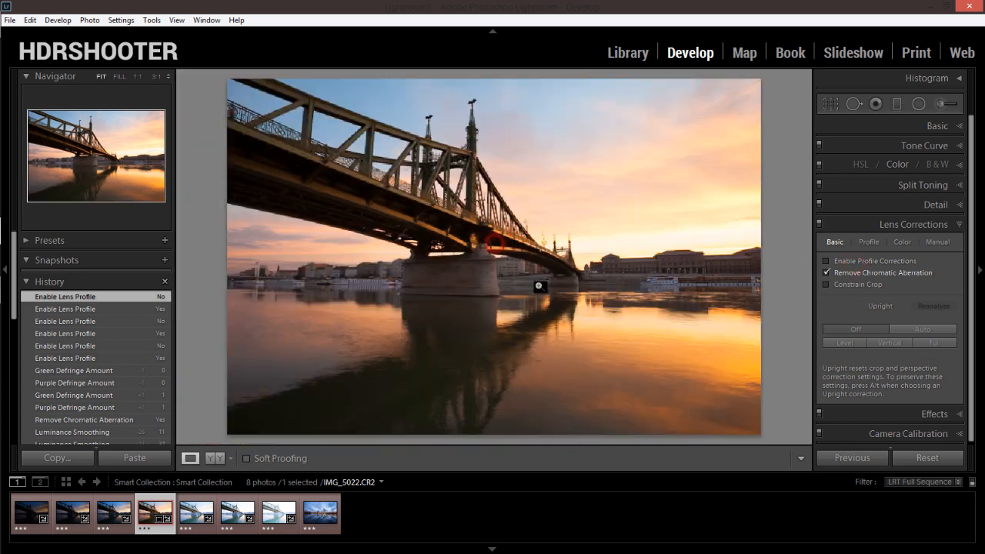
left_click(841, 262)
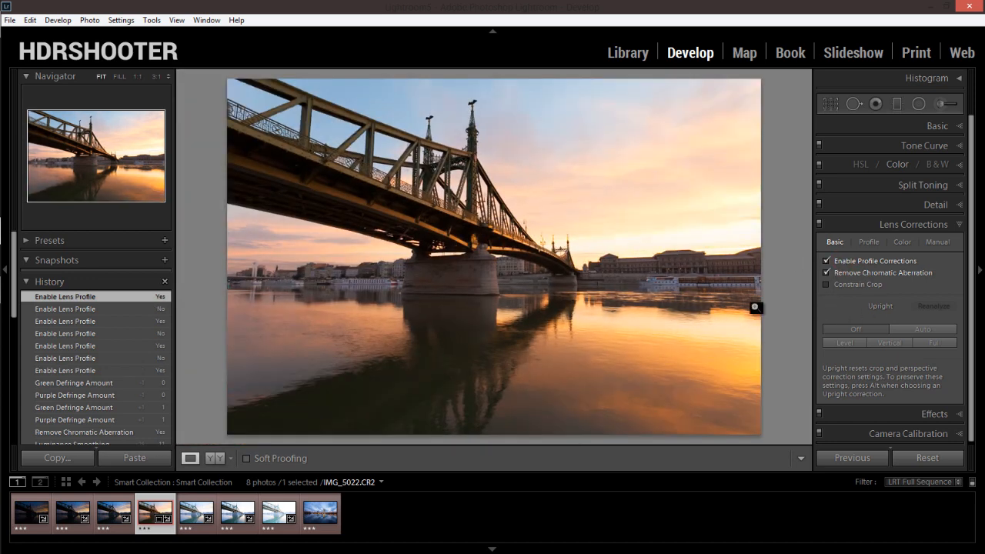
Try different Distortion amounts for the lens profile, return Distortion to 100, and set the profile's Vignetting to 38.
left_click(870, 242)
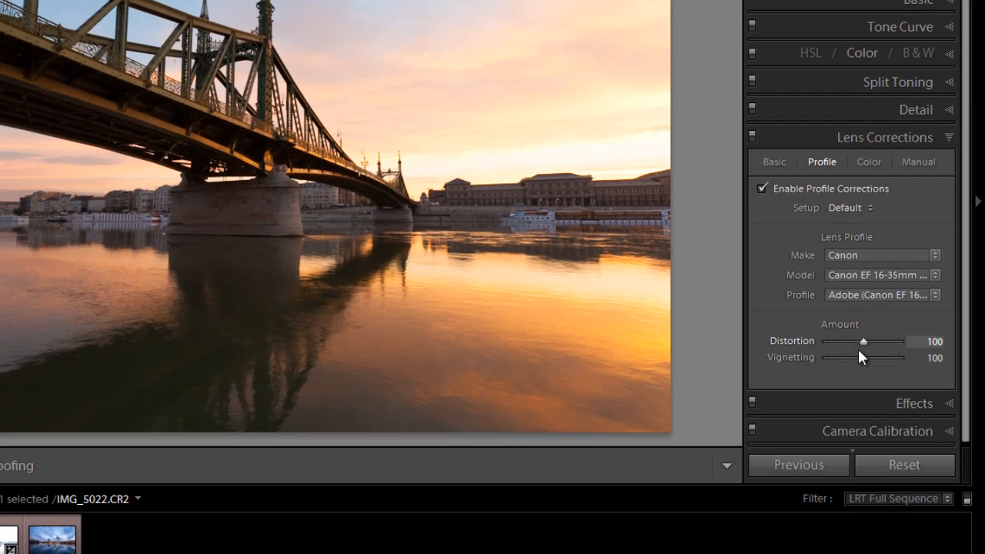
left_click_drag(898, 371, 881, 370)
left_click_drag(767, 290, 832, 293)
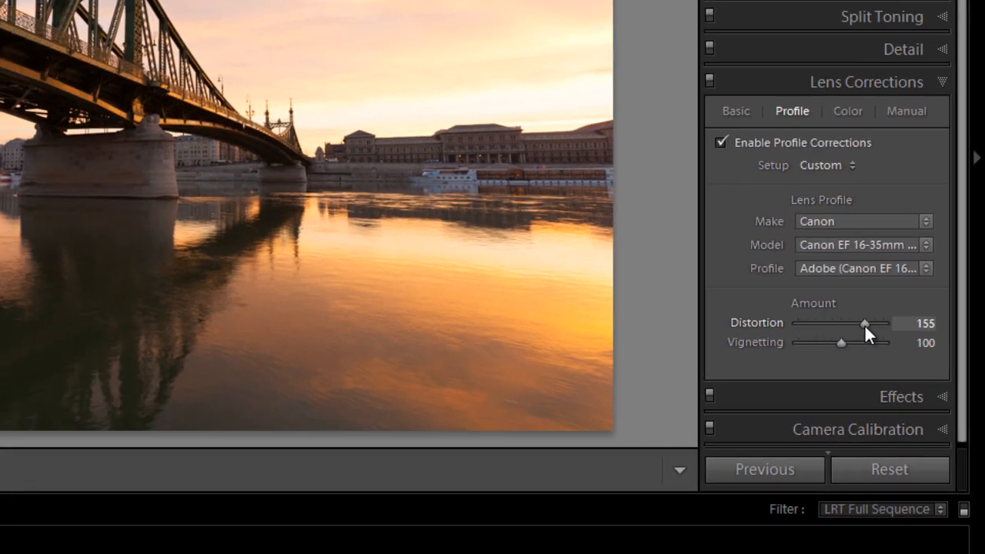
left_click_drag(864, 324, 842, 326)
left_click_drag(899, 371, 943, 373)
left_click(943, 371)
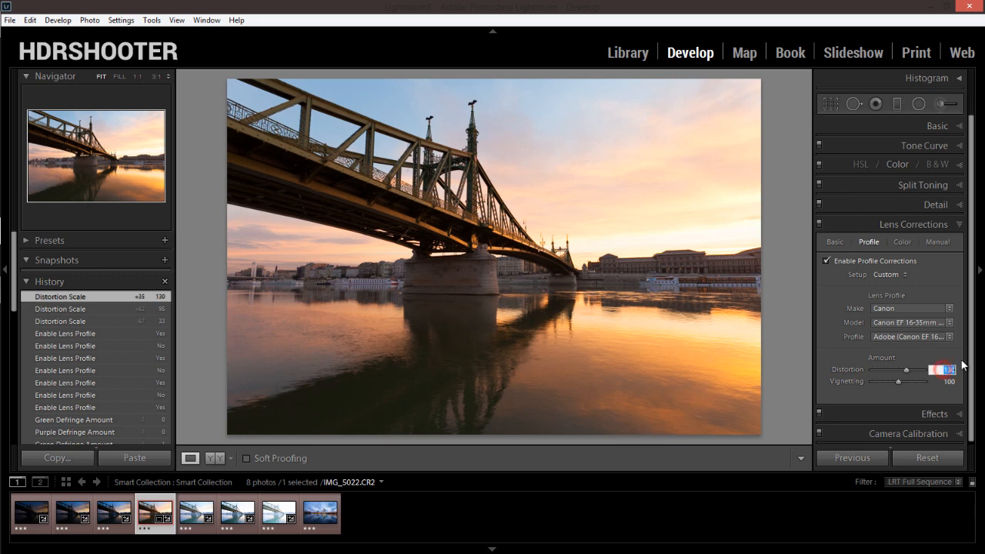
type("100")
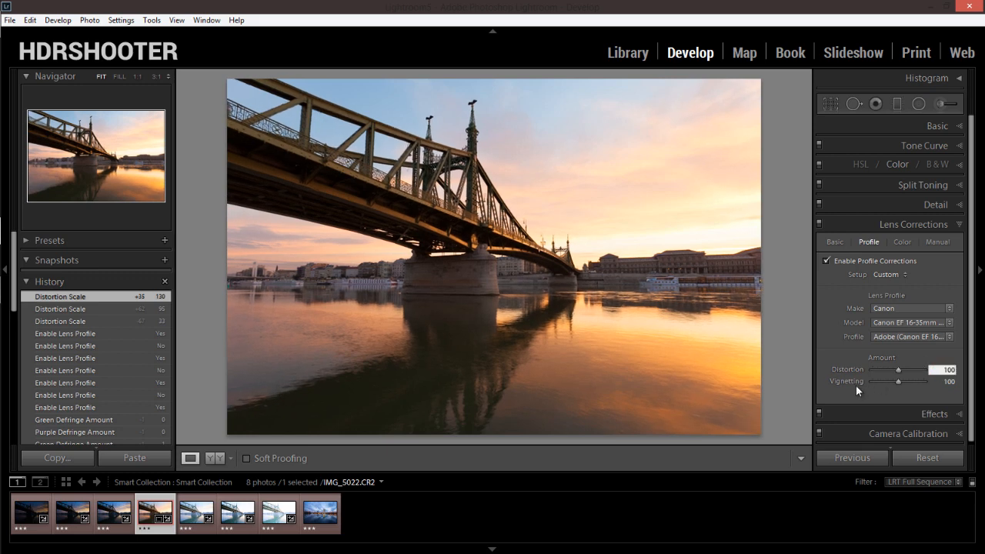
mouse_move(898, 380)
left_mouse_down()
mouse_move(867, 379)
mouse_move(894, 386)
mouse_move(883, 385)
left_mouse_up()
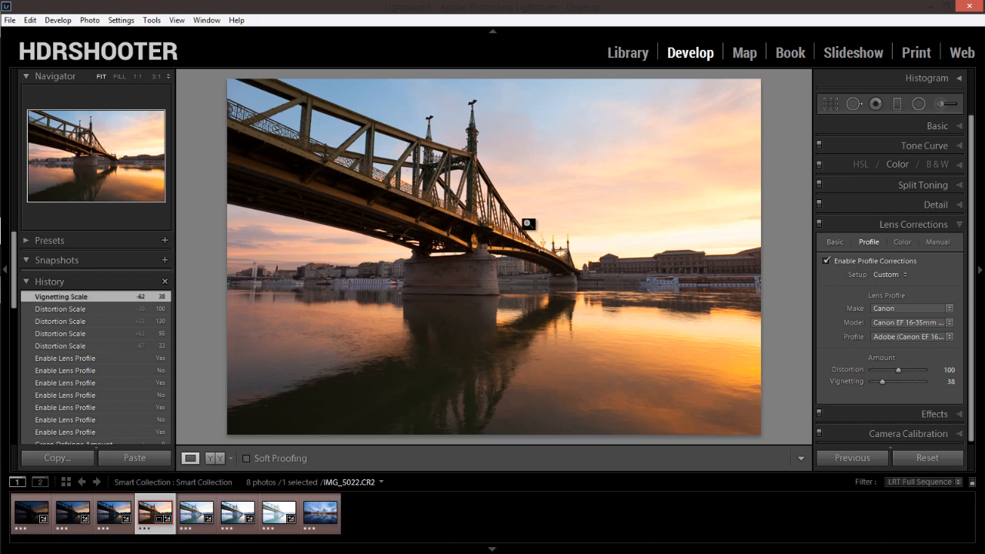
Check the distant white bridge tower for tilt and set the manual Vertical transform to -19.
left_click(939, 241)
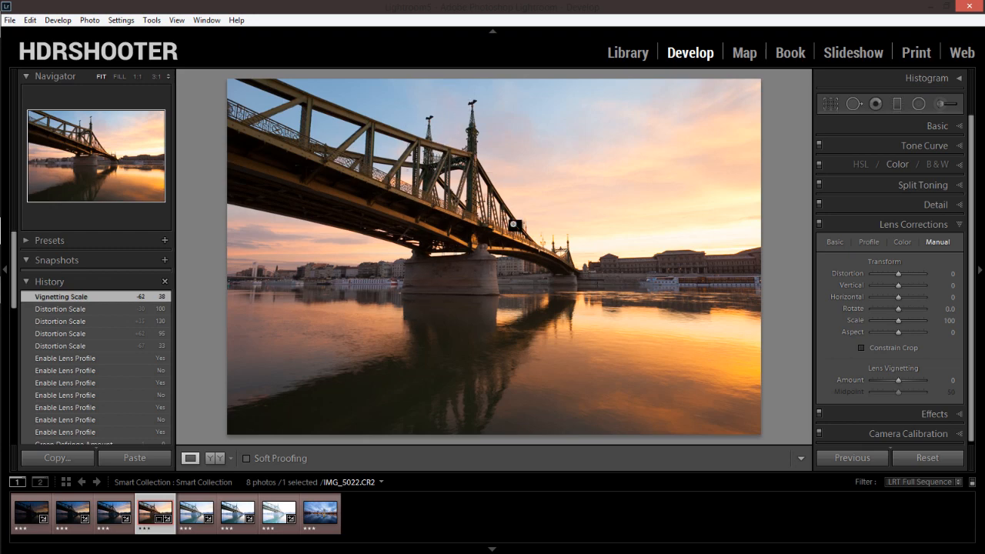
left_click_drag(263, 273, 691, 359)
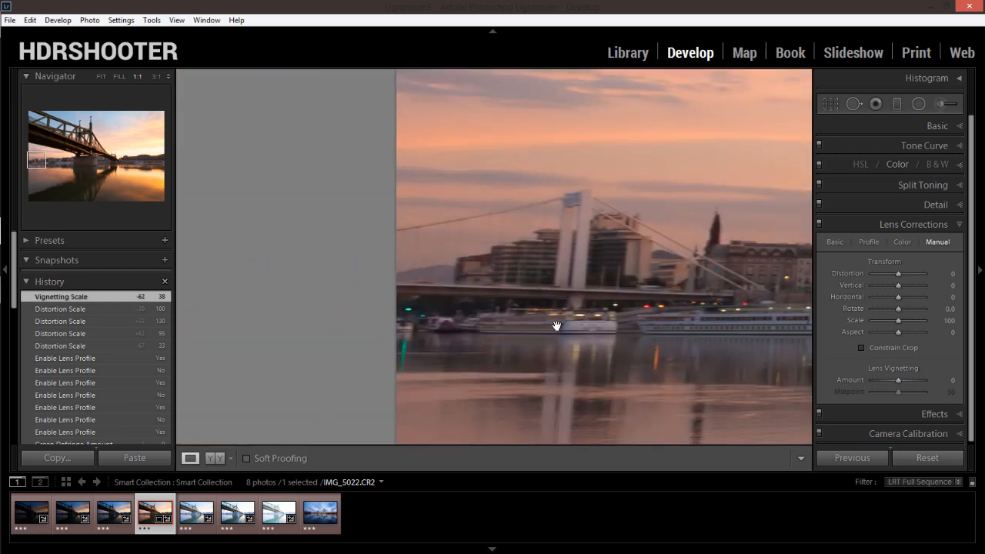
left_click_drag(543, 298, 468, 94)
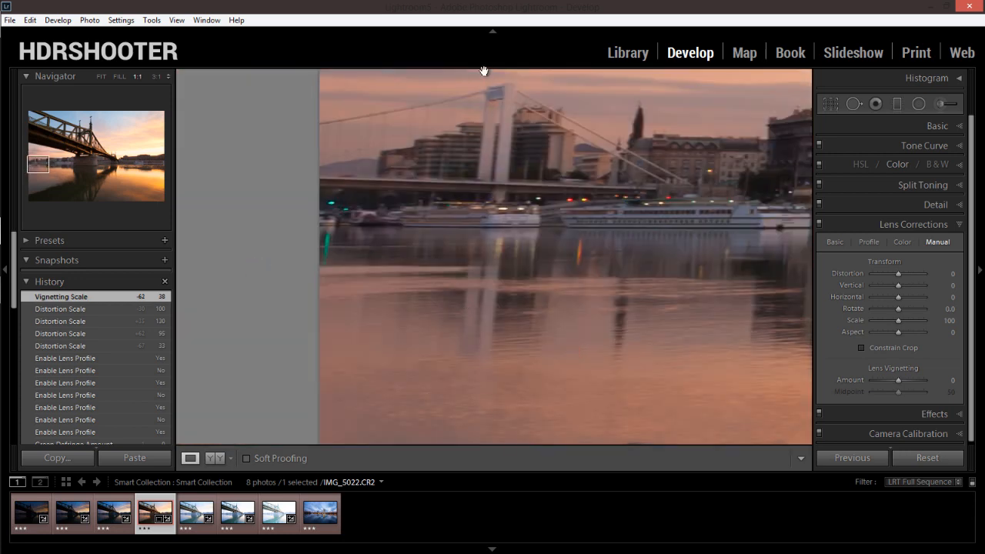
left_click(556, 257)
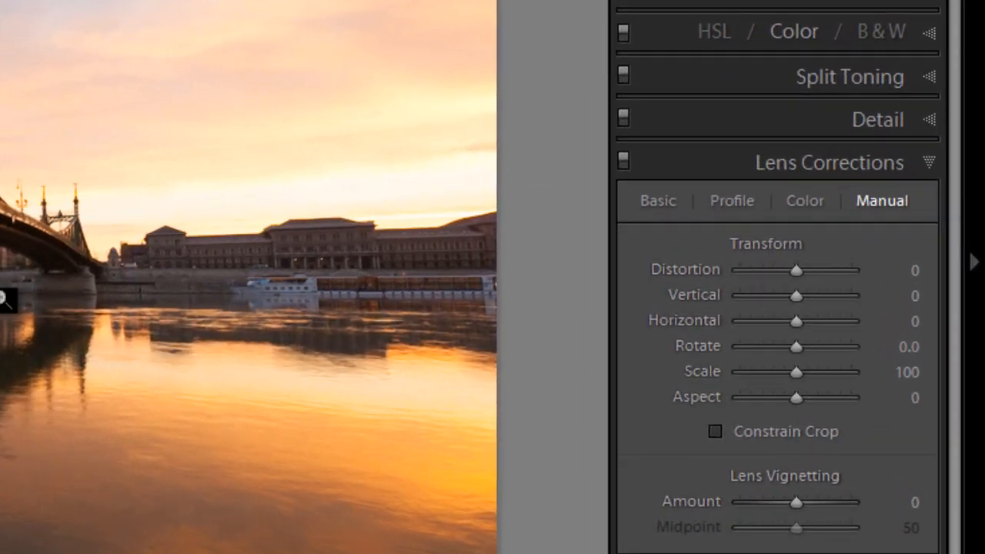
left_click_drag(792, 293, 782, 293)
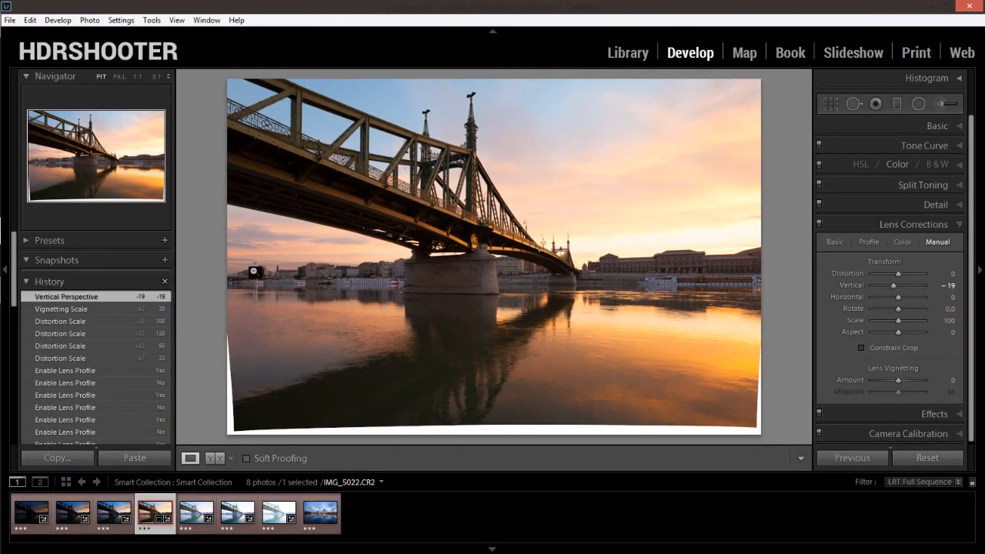
left_click(252, 272)
left_click_drag(314, 331, 717, 274)
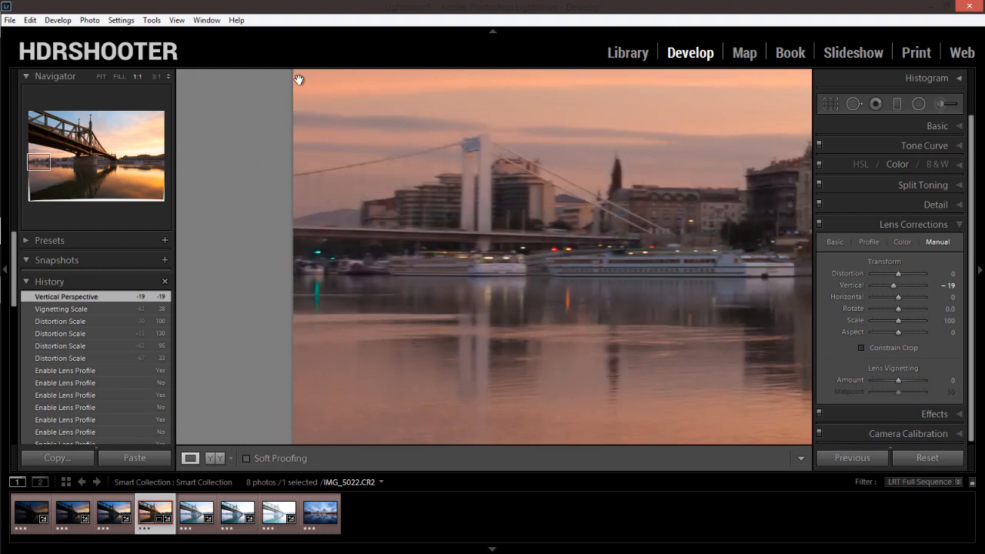
Compare the far-bank building at full size before and after the Vertical transform, returning to the Vertical Perspective history state.
left_click(586, 289)
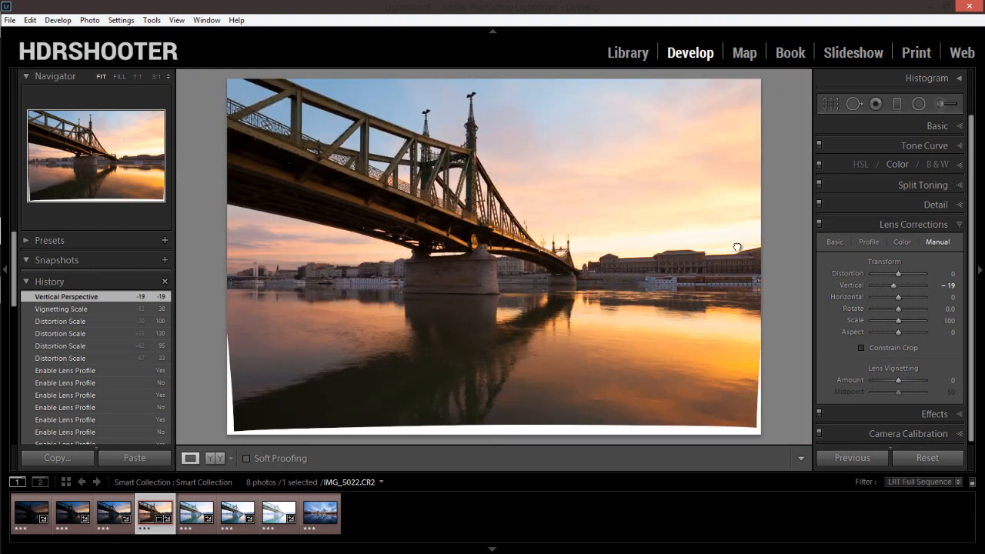
left_click(738, 246)
left_click_drag(758, 356, 486, 236)
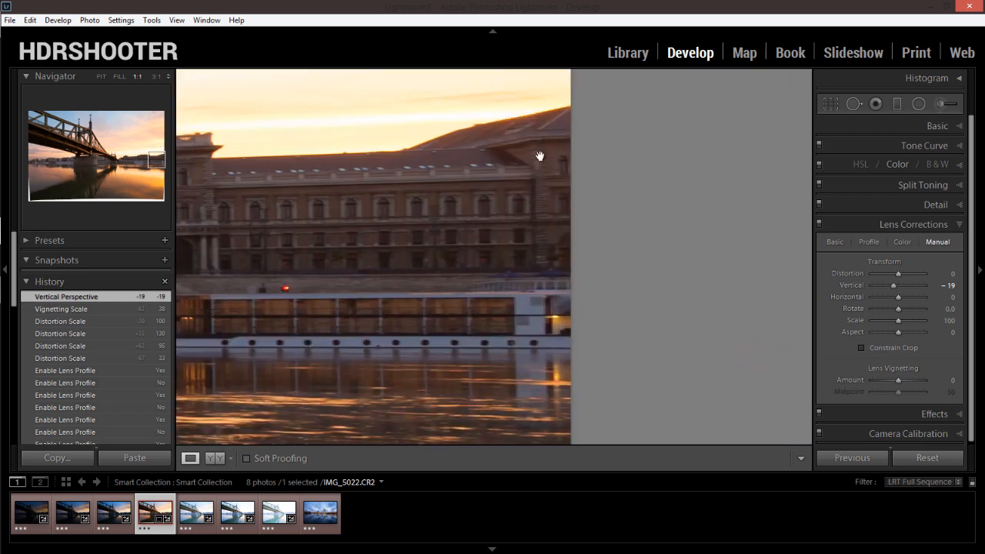
left_click(102, 321)
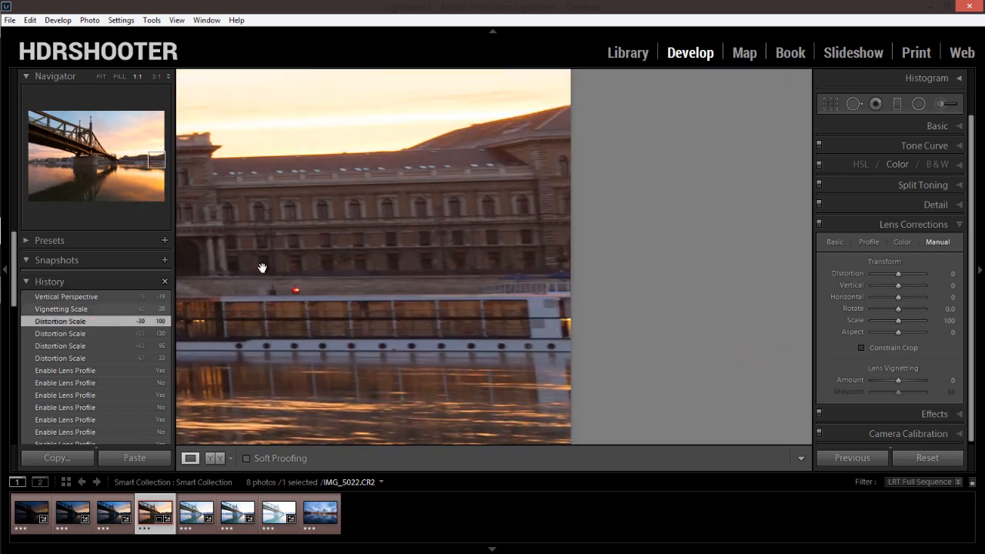
left_click(111, 296)
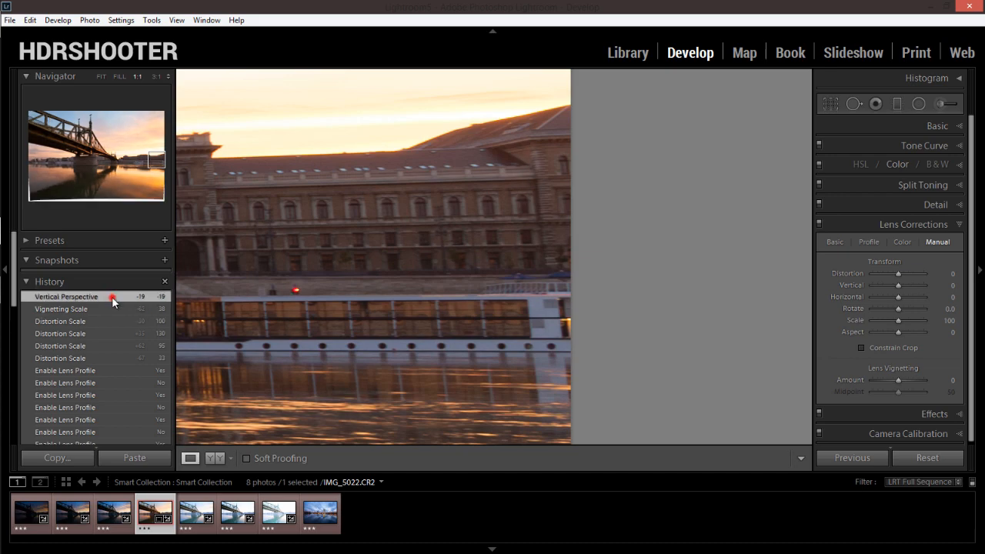
Try Constrain Crop on the transformed photo, and revert to the Vertical Perspective history state.
left_click(554, 249)
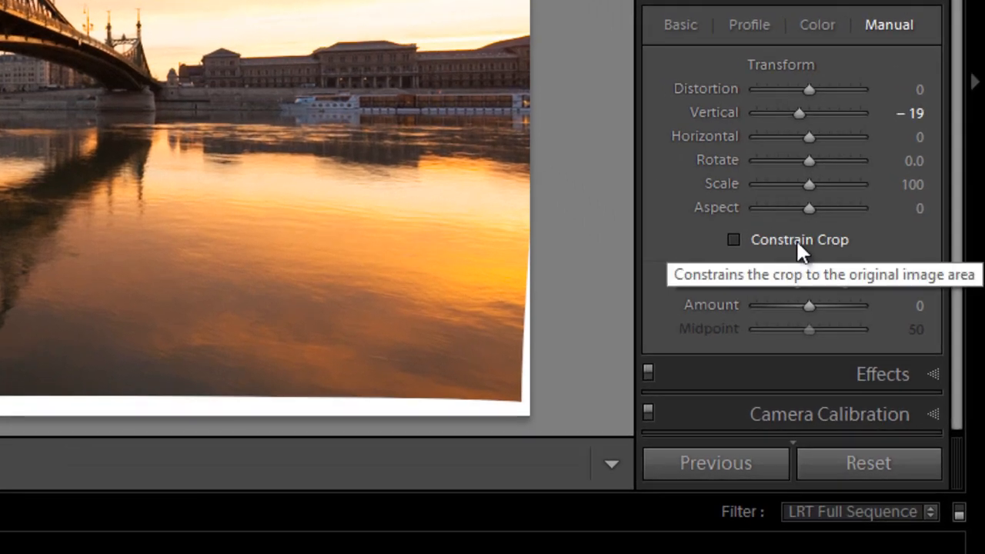
left_click(807, 248)
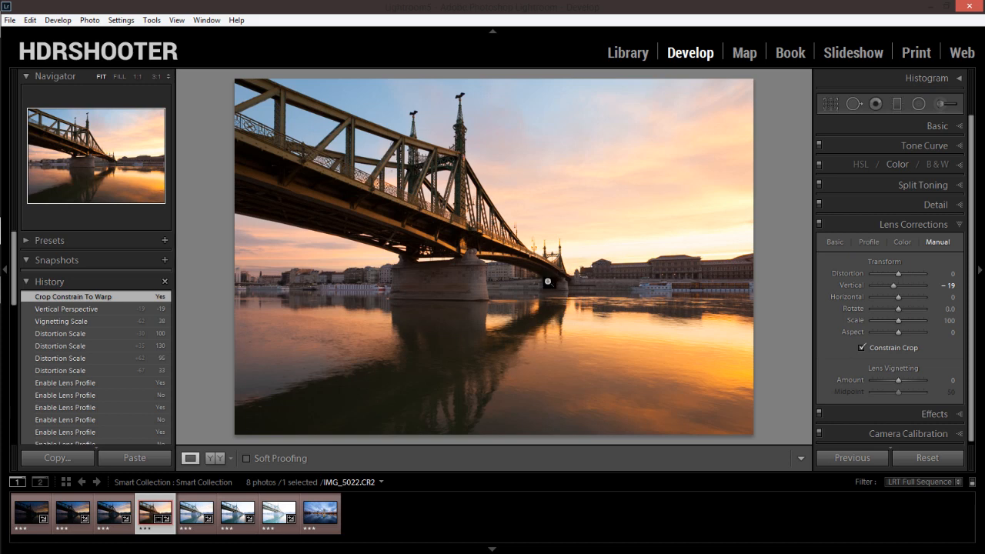
left_click(109, 310)
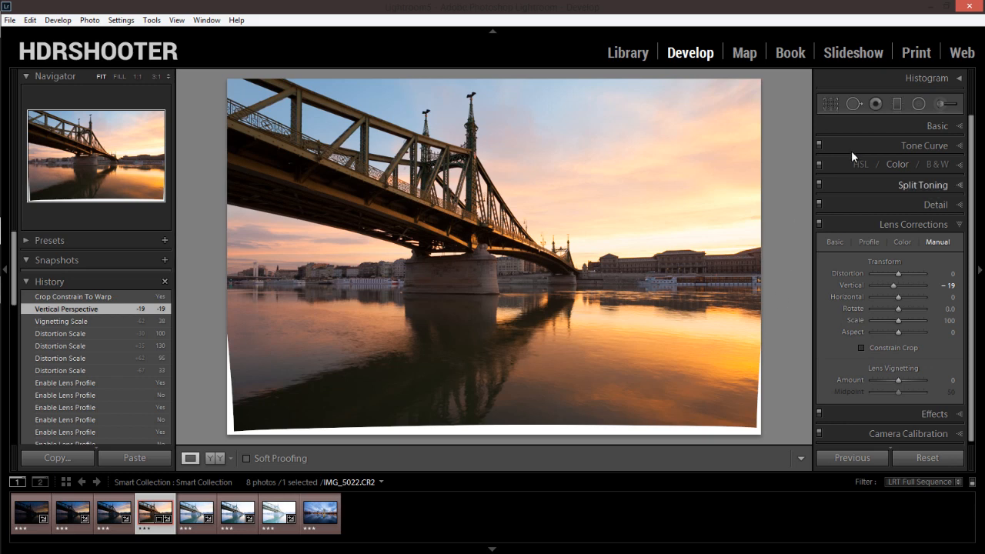
Crop the photo at its As Shot aspect to exclude the white borders, repositioning it within the frame, and collapse Lens Corrections.
left_click(829, 105)
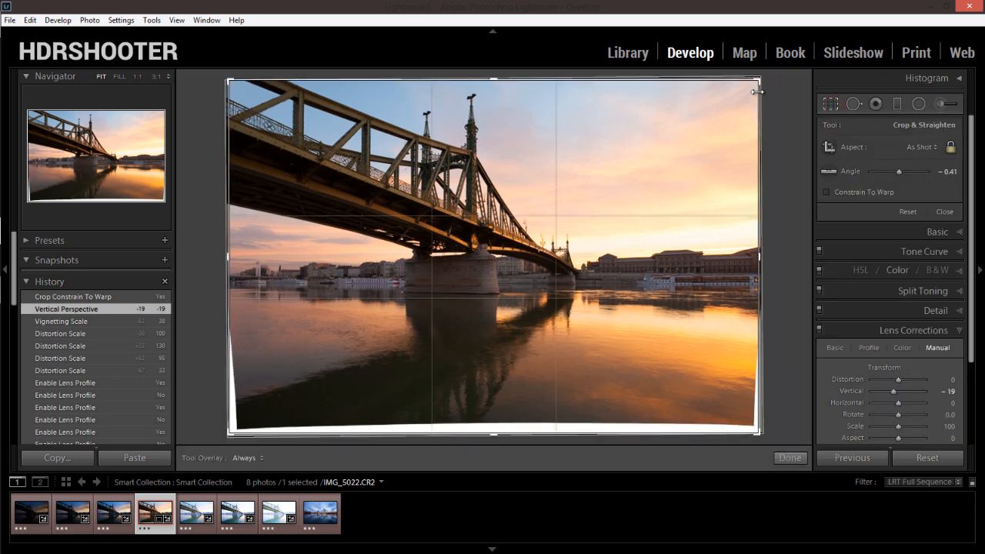
left_click_drag(759, 83, 743, 90)
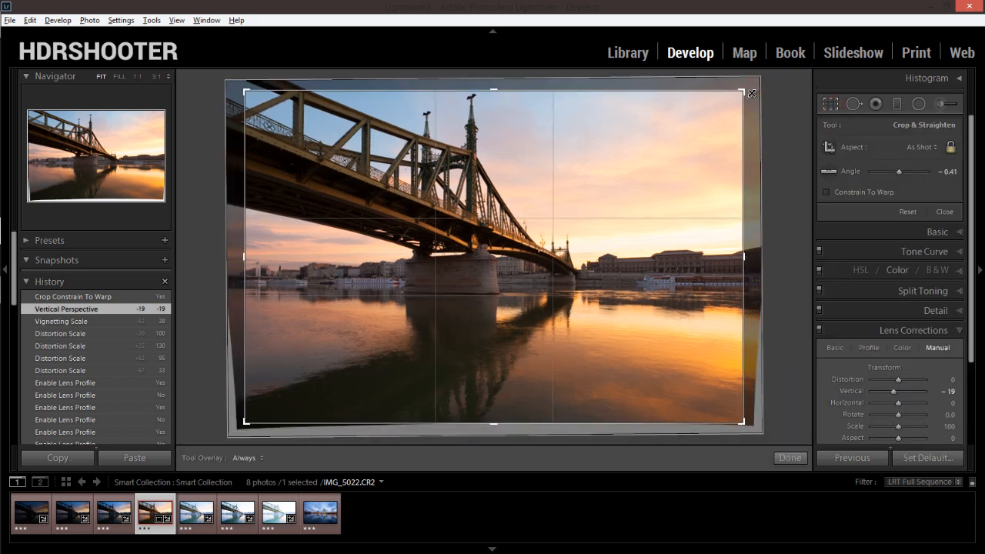
left_click_drag(663, 201, 670, 210)
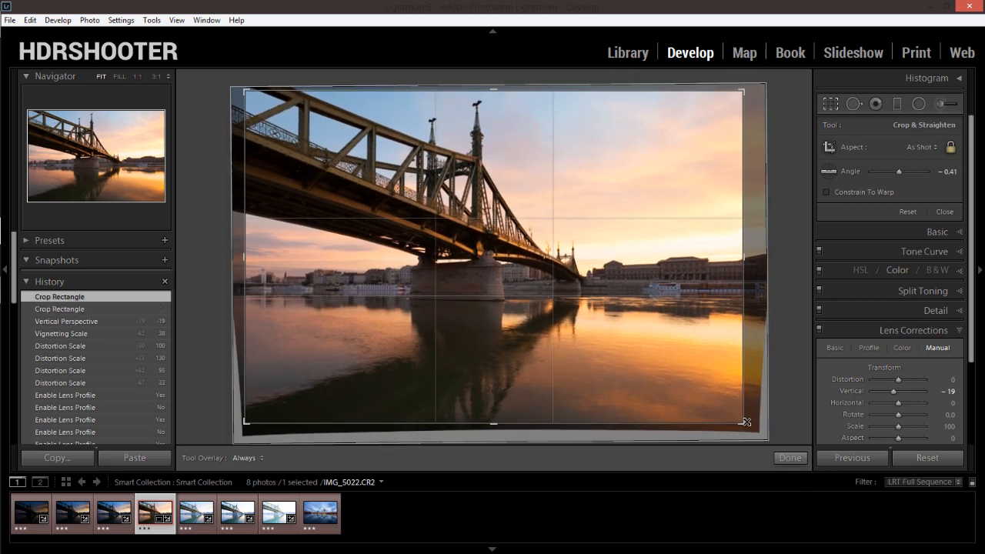
left_click_drag(746, 421, 758, 425)
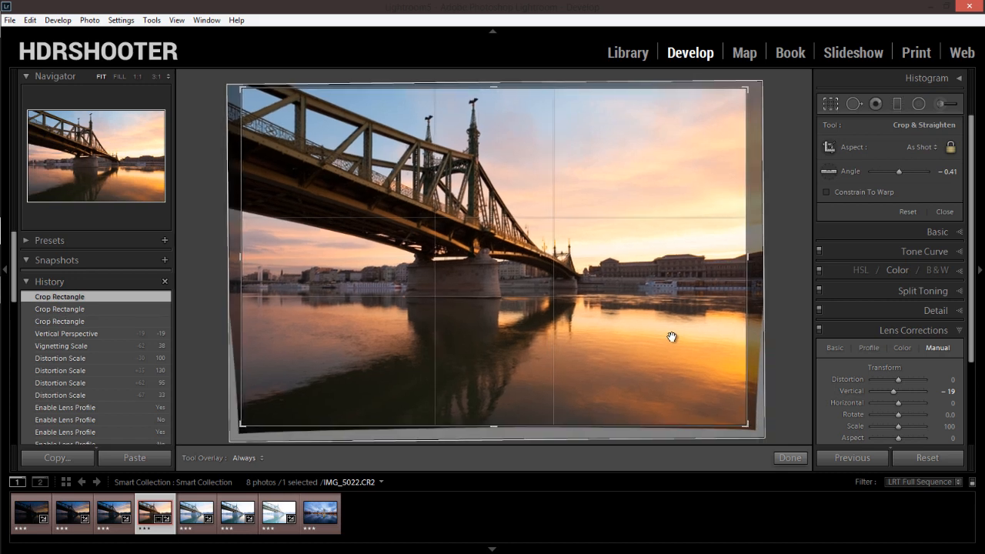
left_click_drag(672, 337, 653, 318)
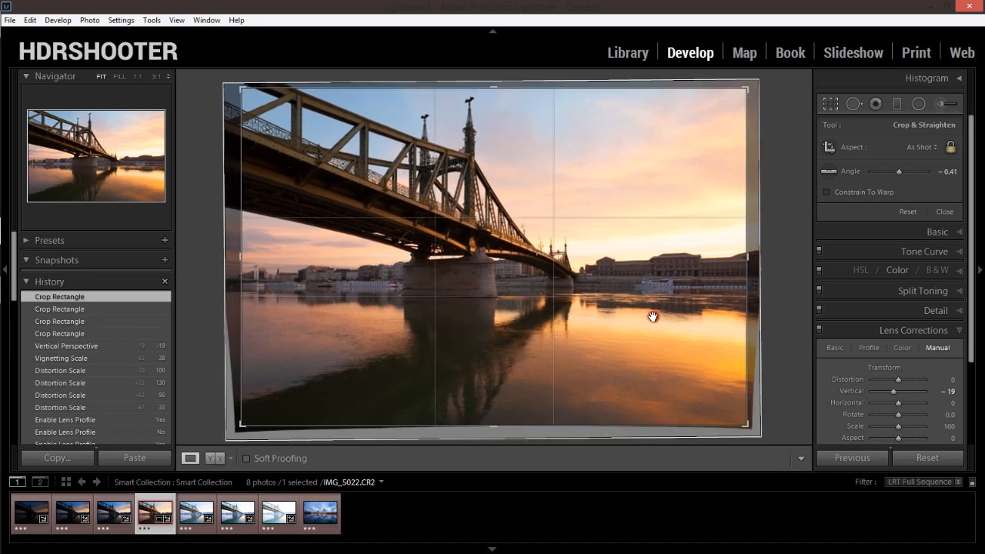
key("Return")
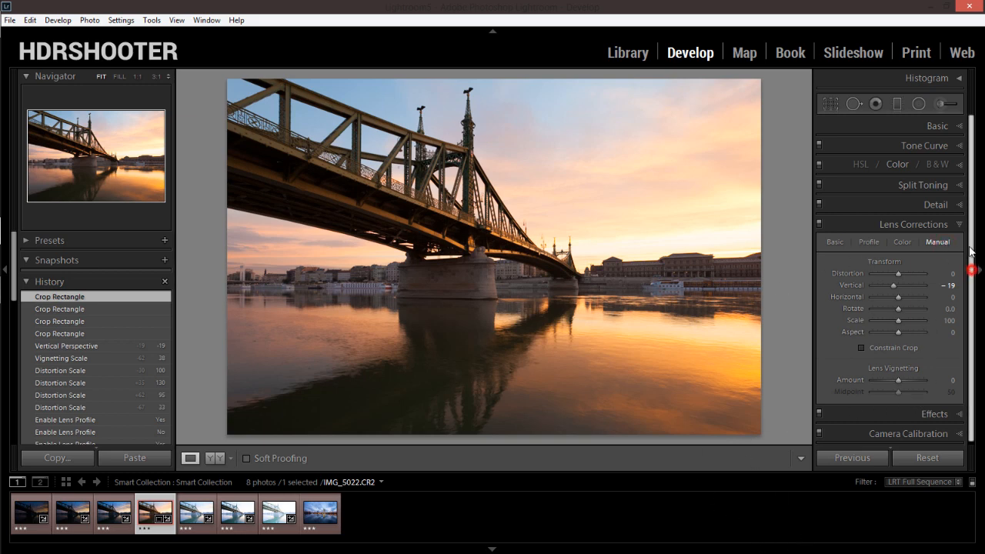
left_click(956, 224)
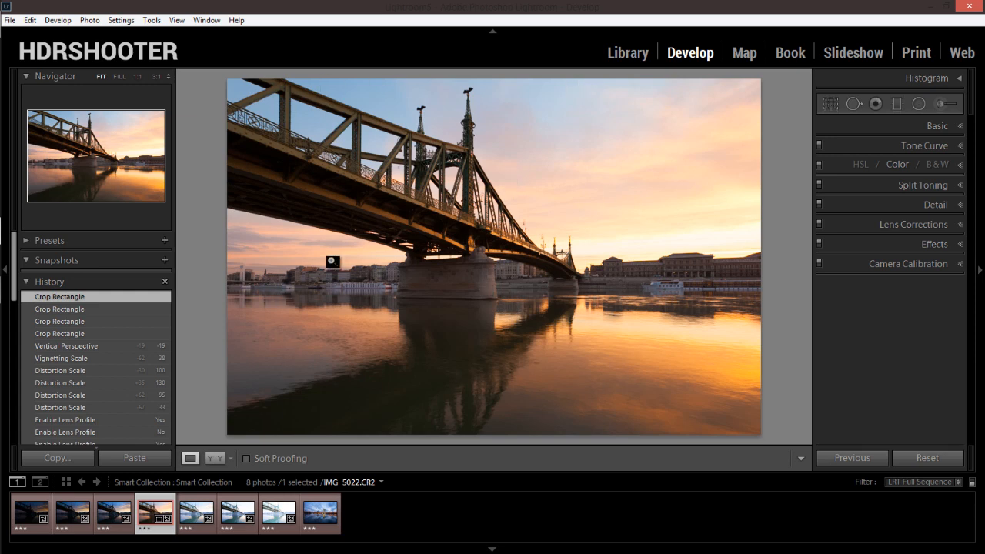
View the photo's original Synchronize Settings history state for comparison, and return to the latest Crop Rectangle state.
scroll(67, 359, "down", 5)
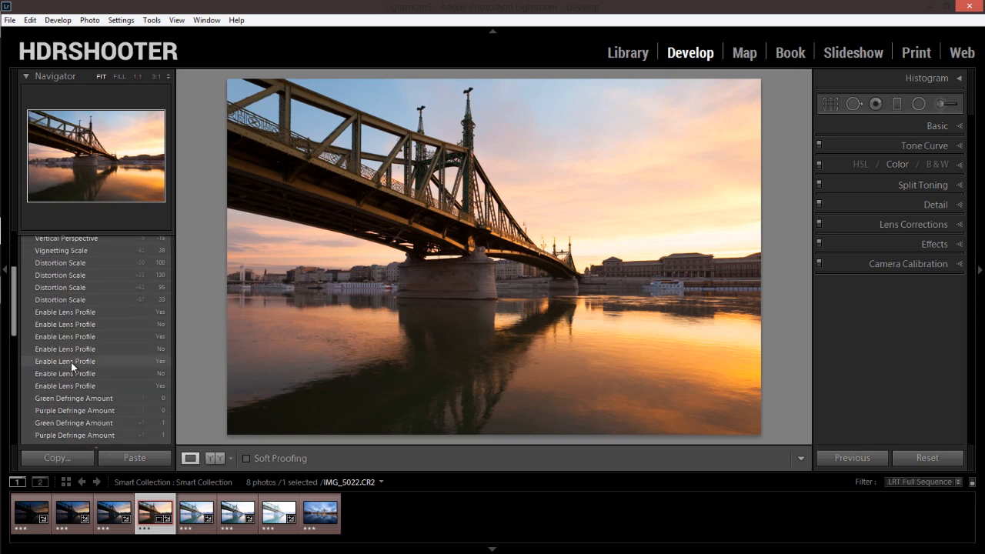
scroll(71, 361, "down", 3)
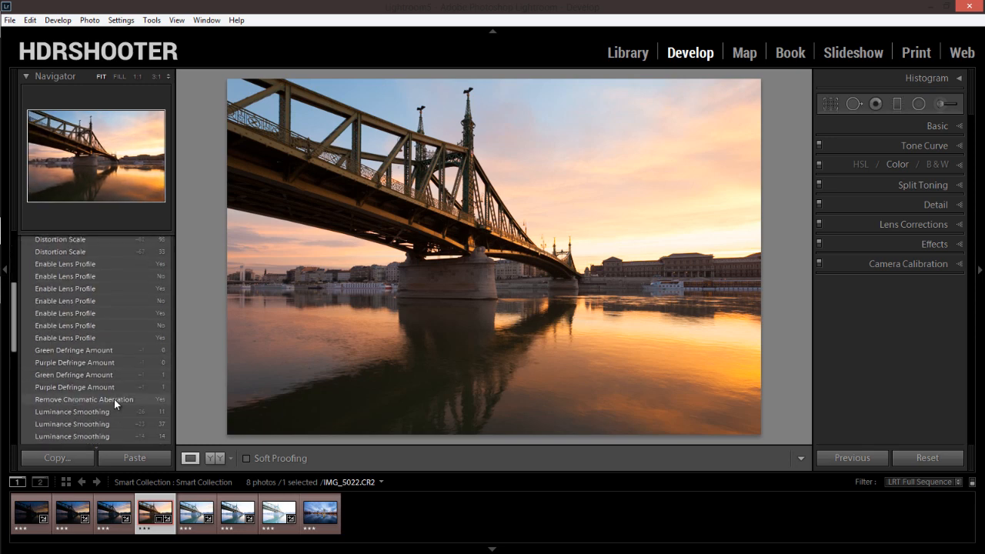
scroll(114, 398, "down", 5)
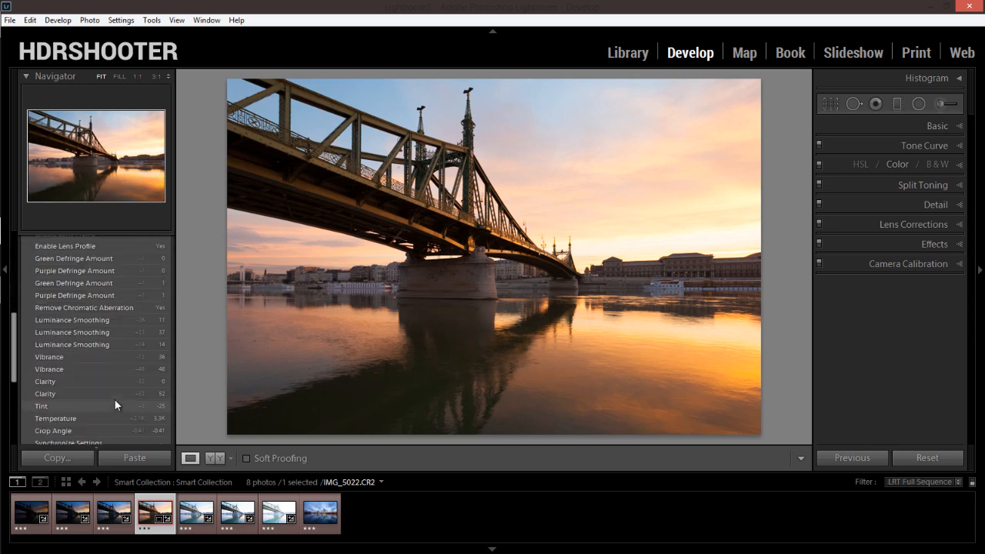
scroll(114, 398, "down", 3)
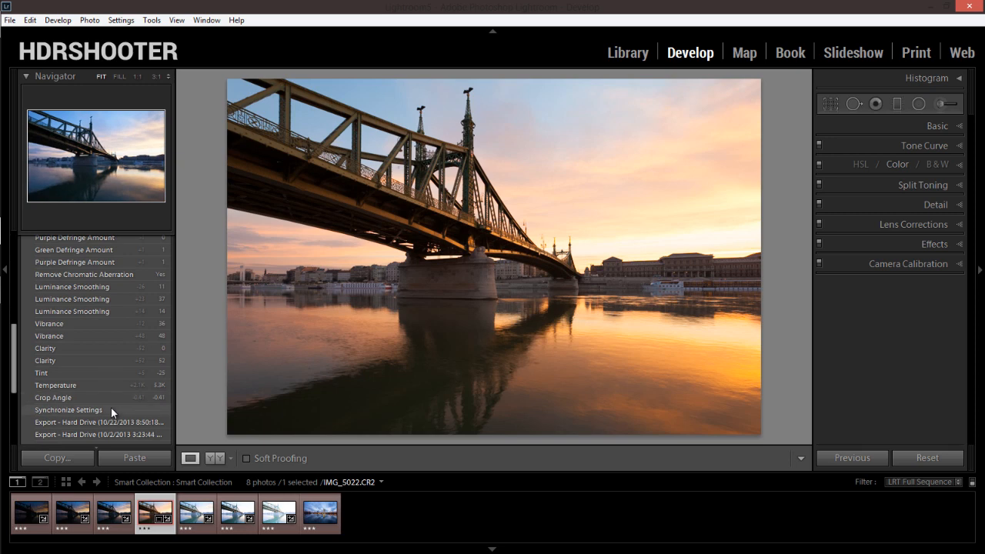
left_click(111, 408)
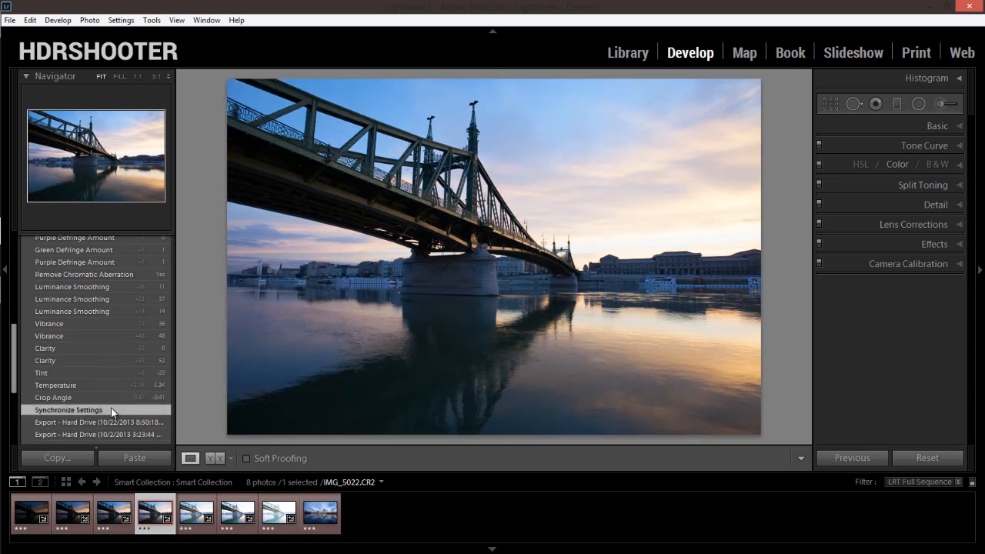
scroll(117, 355, "up", 10)
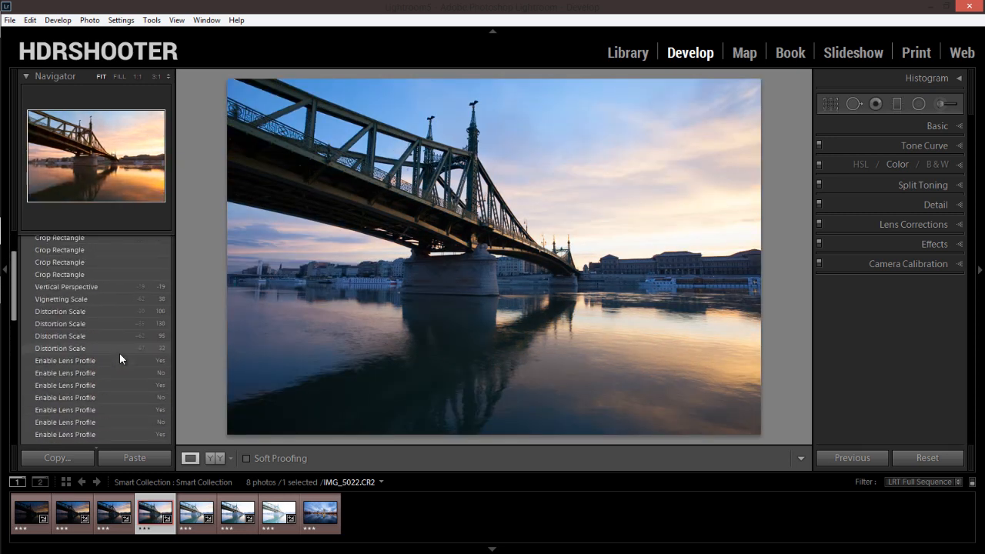
left_click(103, 297)
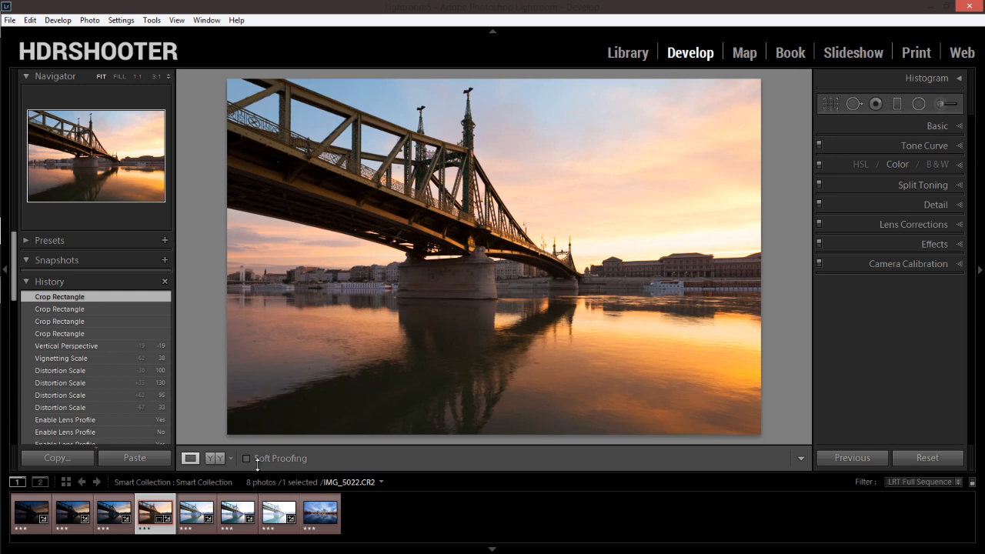
Synchronize all develop settings from IMG_5022.CR2 to the other six bracketed bridge exposures.
left_click(195, 513, "ctrl")
left_click(232, 512, "ctrl")
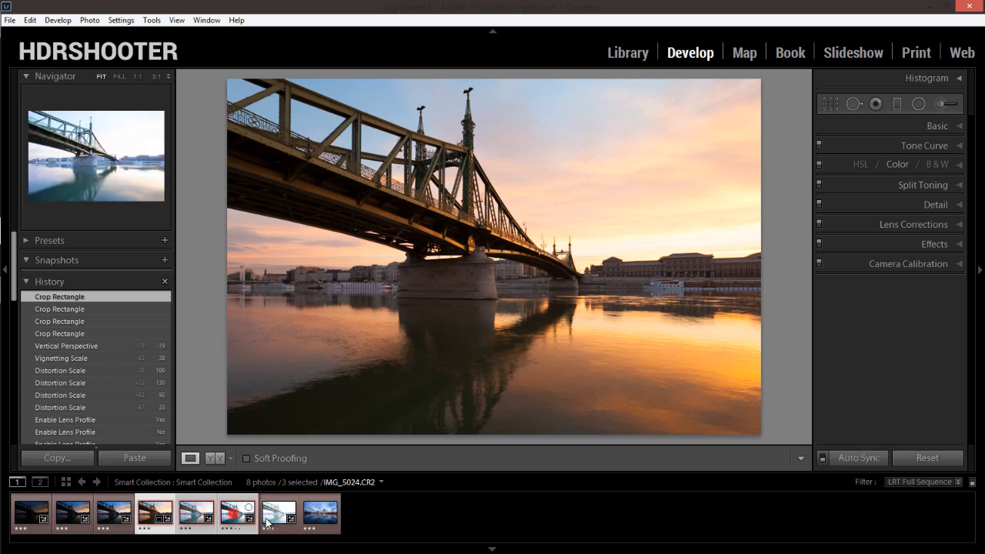
left_click(270, 518, "ctrl")
left_click(114, 513, "ctrl")
left_click(73, 514, "ctrl")
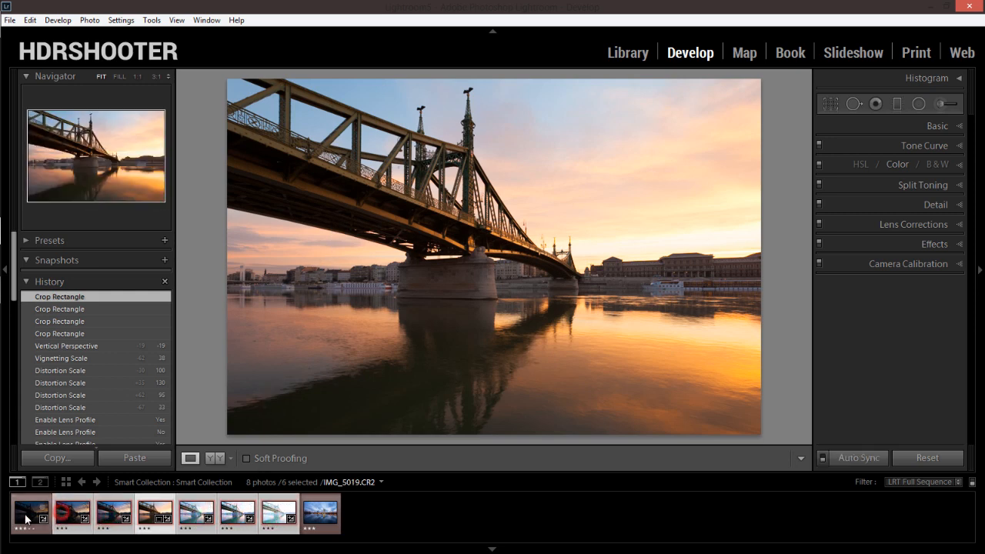
left_click(31, 513, "ctrl")
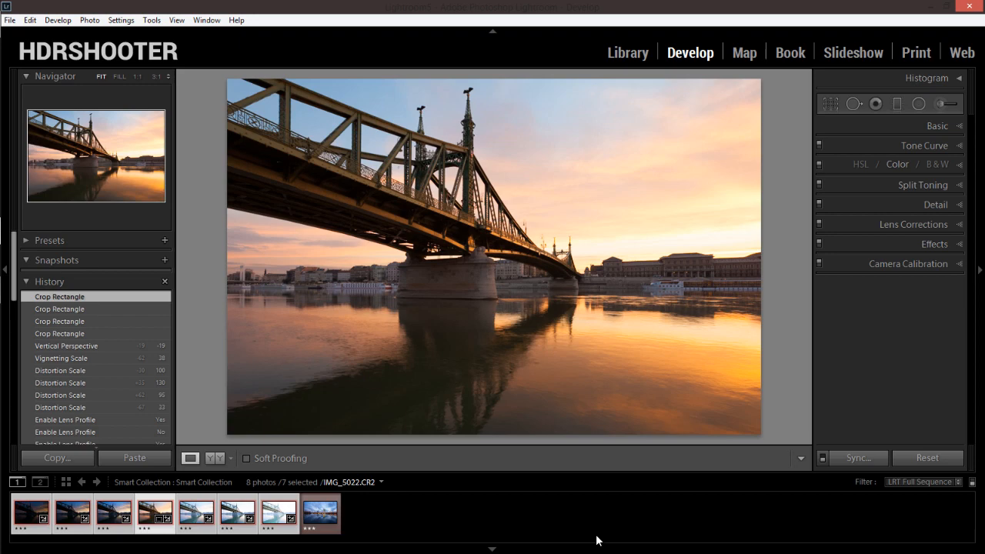
left_click(856, 459)
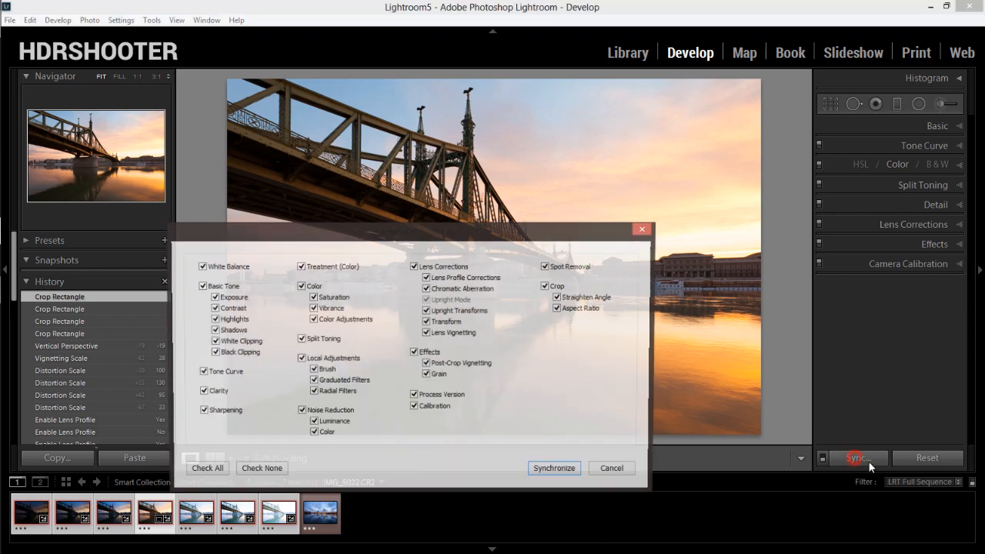
left_click_drag(472, 228, 711, 97)
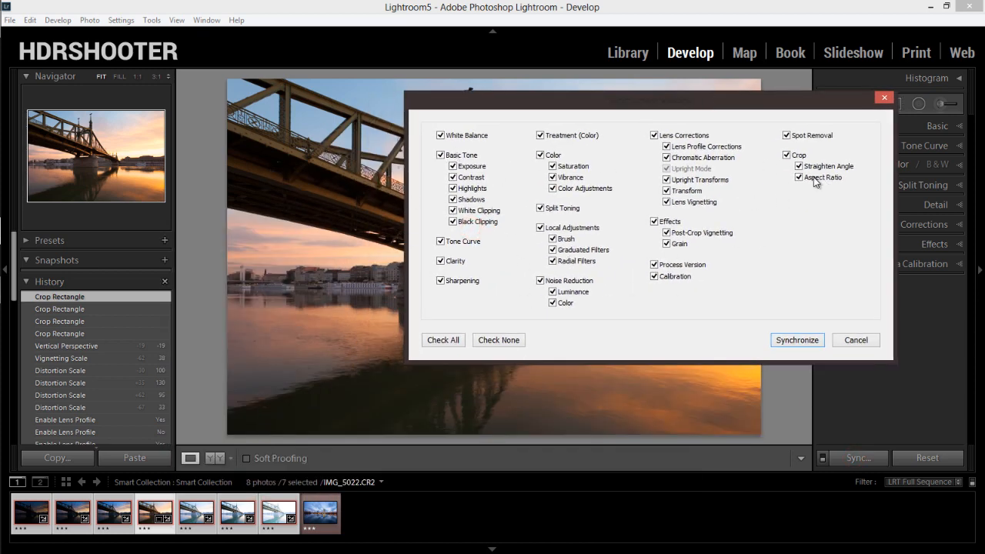
left_click(445, 342)
left_click(798, 341)
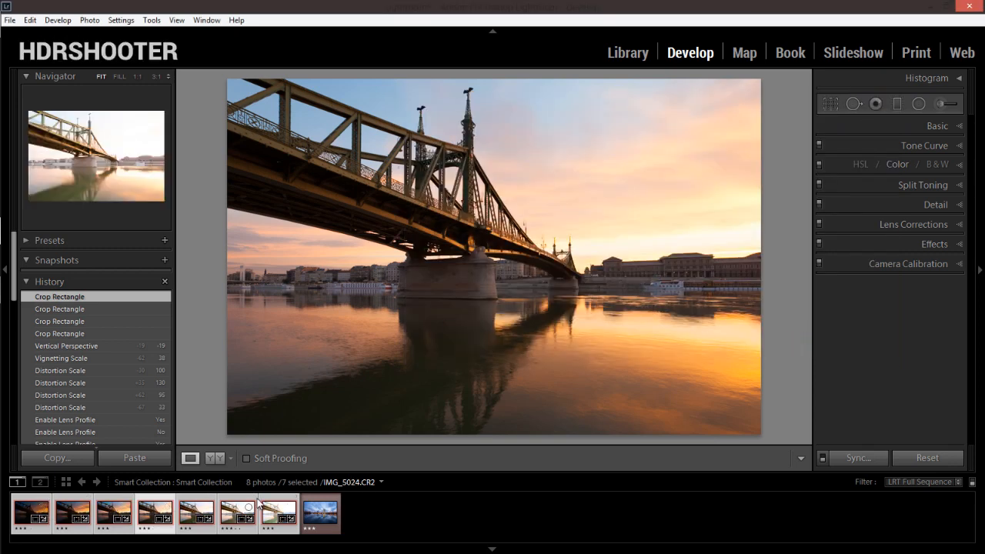
Review the synchronized darkest and brightest exposures, and check the Basic settings of IMG_5024.CR2.
left_click(29, 508)
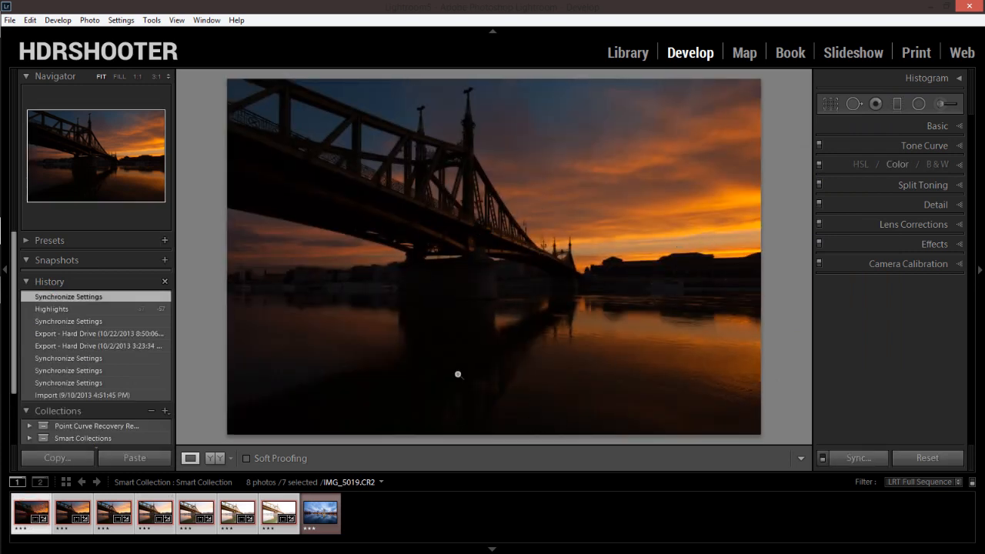
left_click(269, 514)
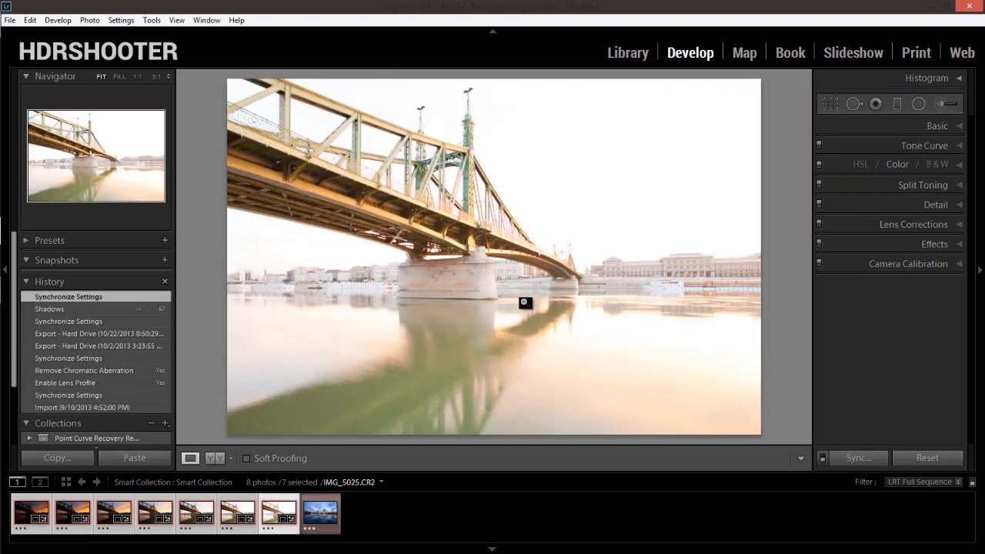
left_click(248, 507)
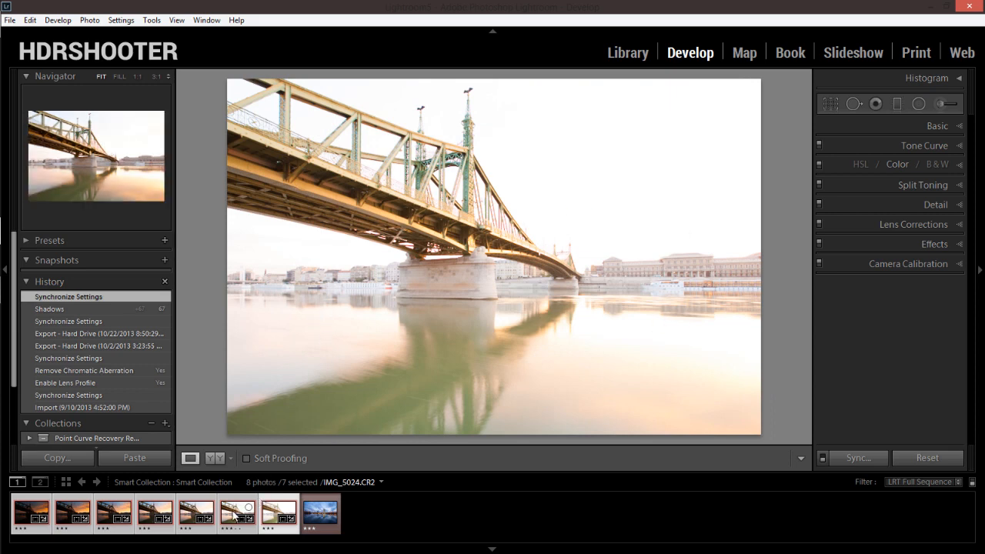
left_click(931, 129)
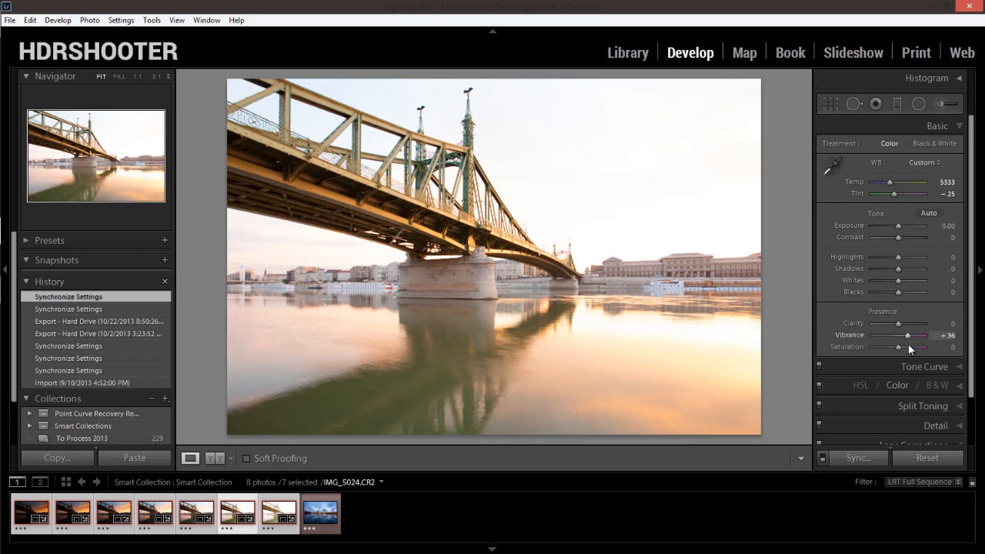
scroll(839, 385, "down", 2)
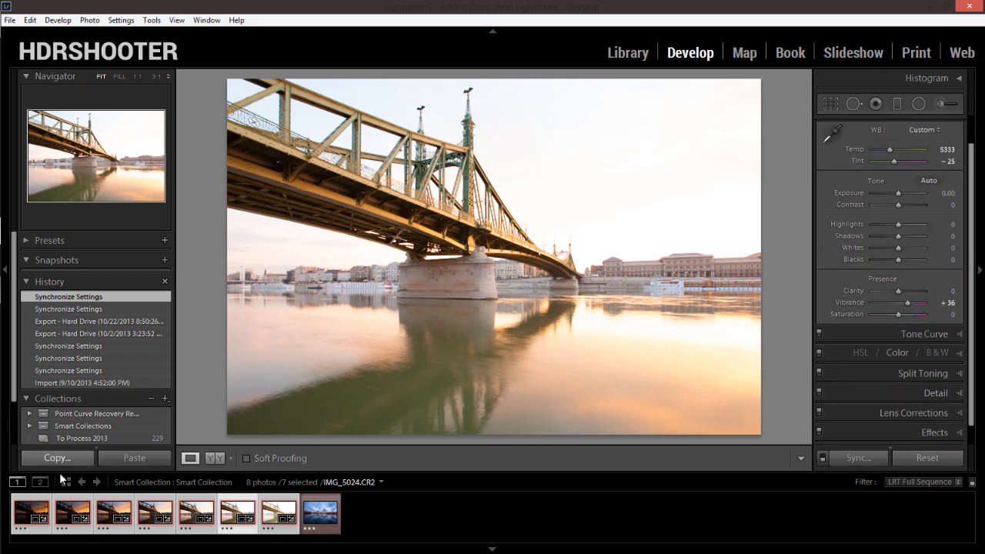
Check the Basic and manual Lens Corrections settings synchronized to the darkest exposure, IMG_5019.CR2.
left_click(26, 511)
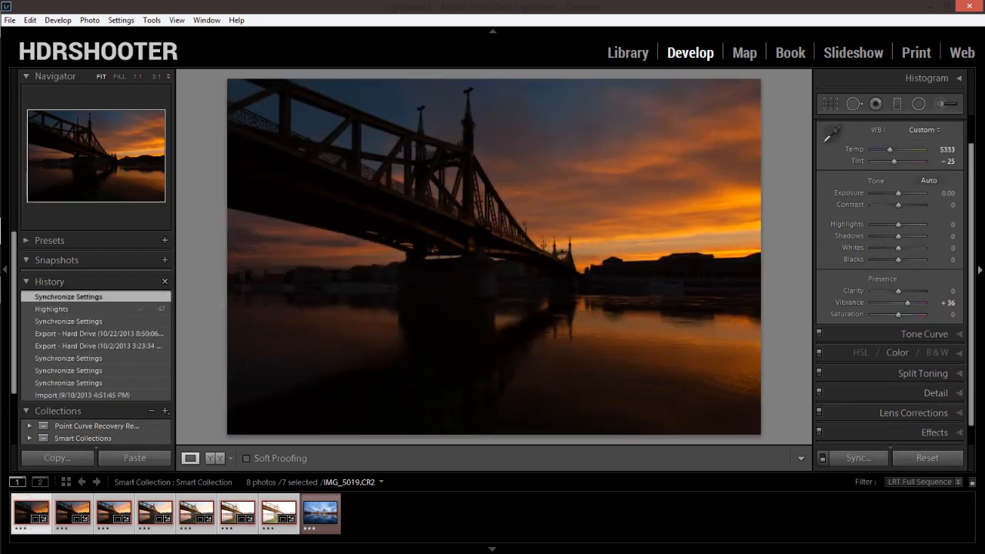
scroll(928, 338, "down", 1)
scroll(930, 308, "up", 3)
scroll(954, 331, "down", 2)
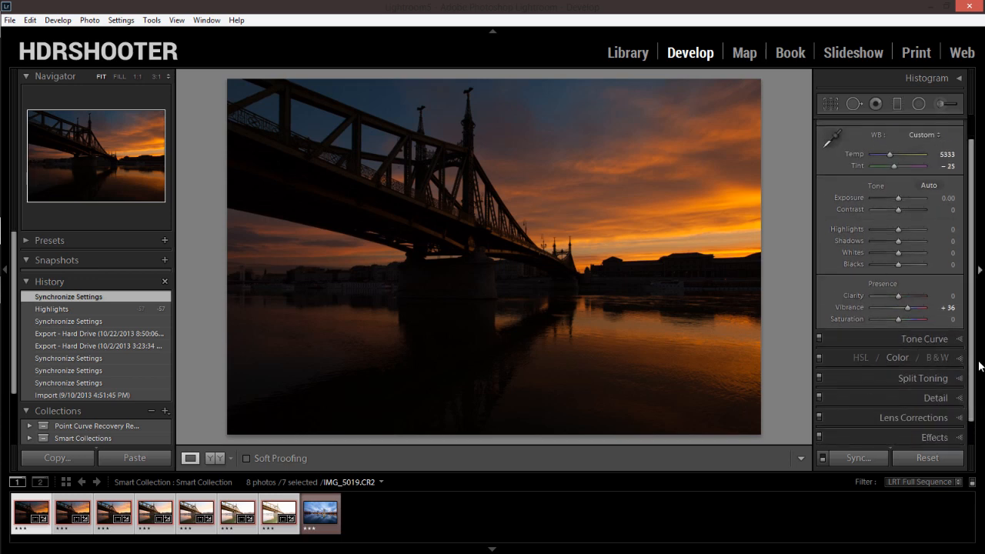
left_click(932, 418)
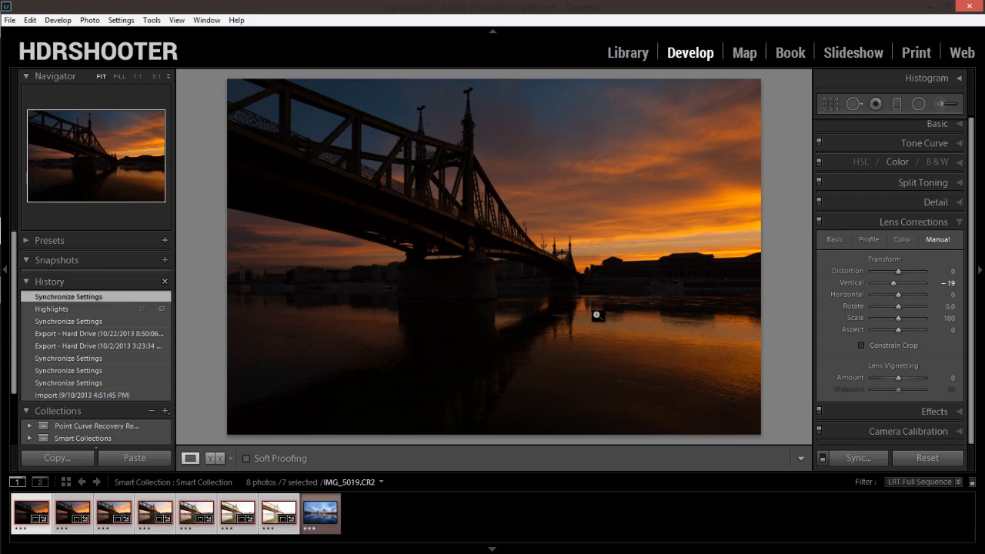
Start exporting the seven bridge exposures and examine the export location, TIFF format and compression options.
left_click(10, 20)
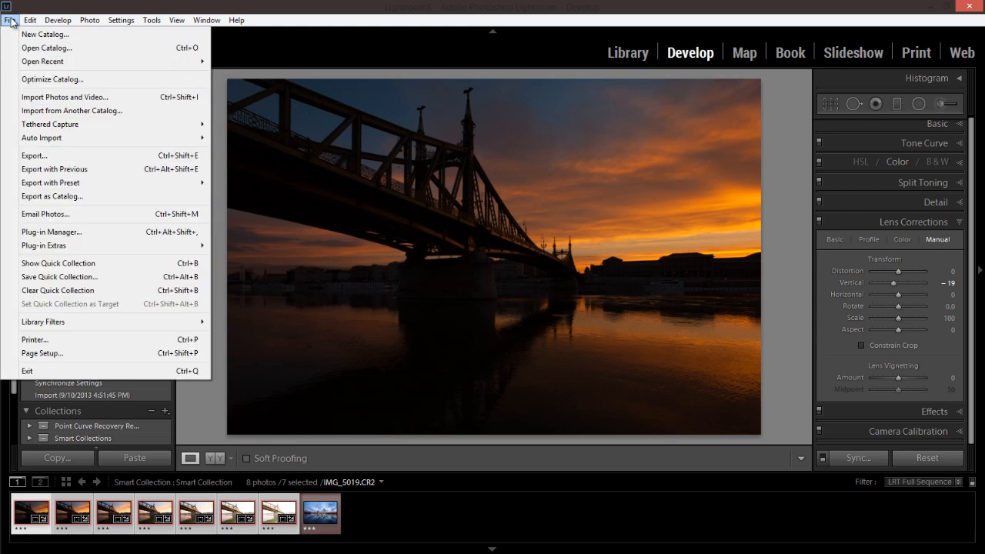
left_click(62, 155)
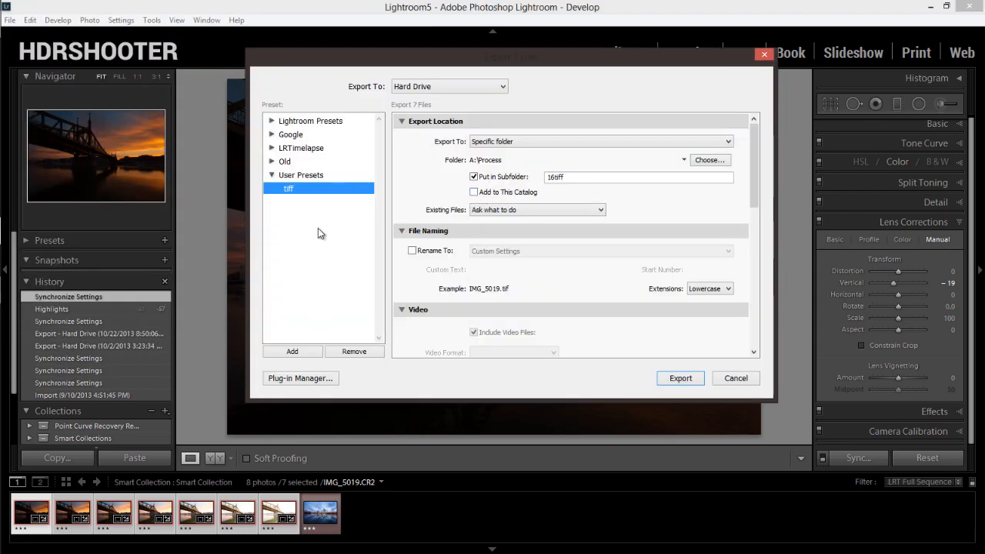
left_click_drag(753, 164, 775, 149)
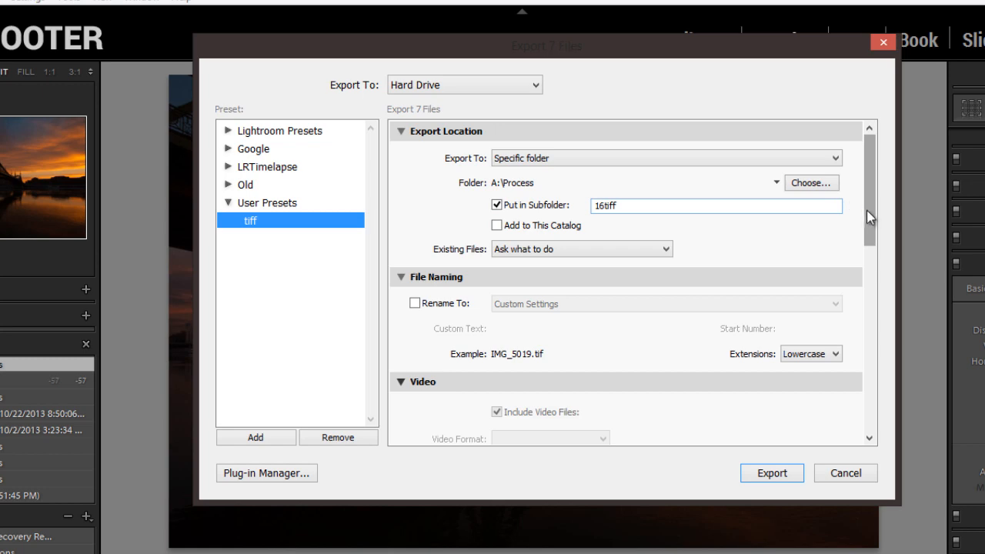
left_click_drag(867, 210, 885, 317)
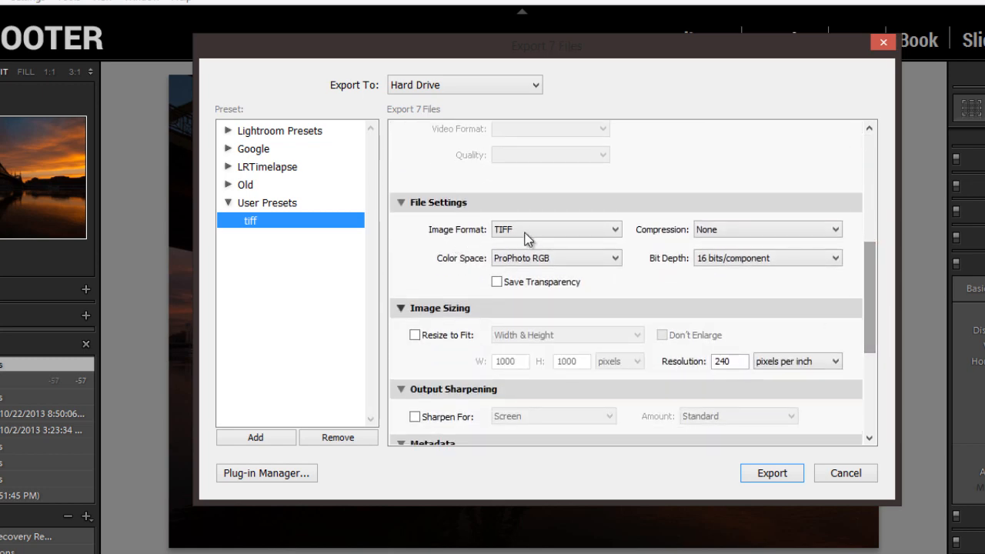
left_click(724, 229)
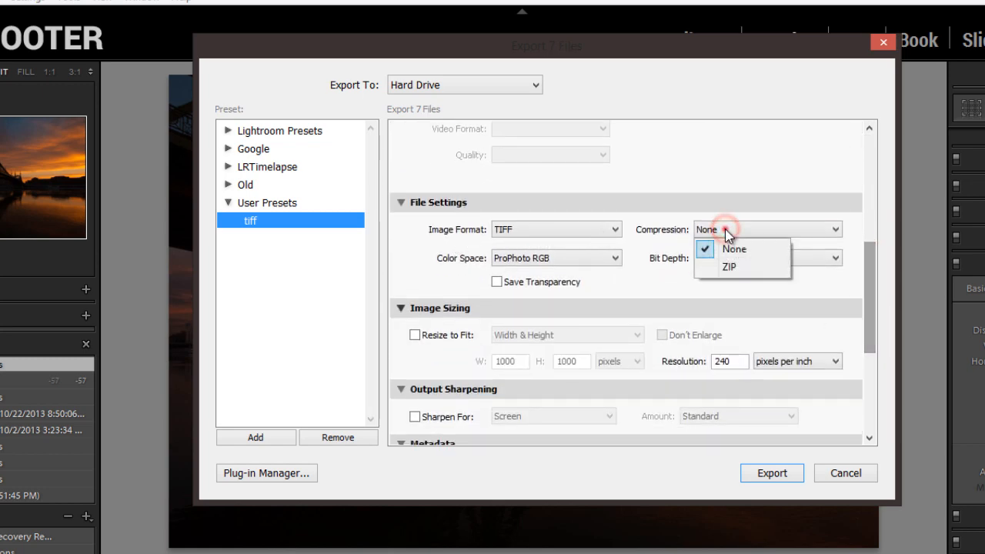
left_click(725, 229)
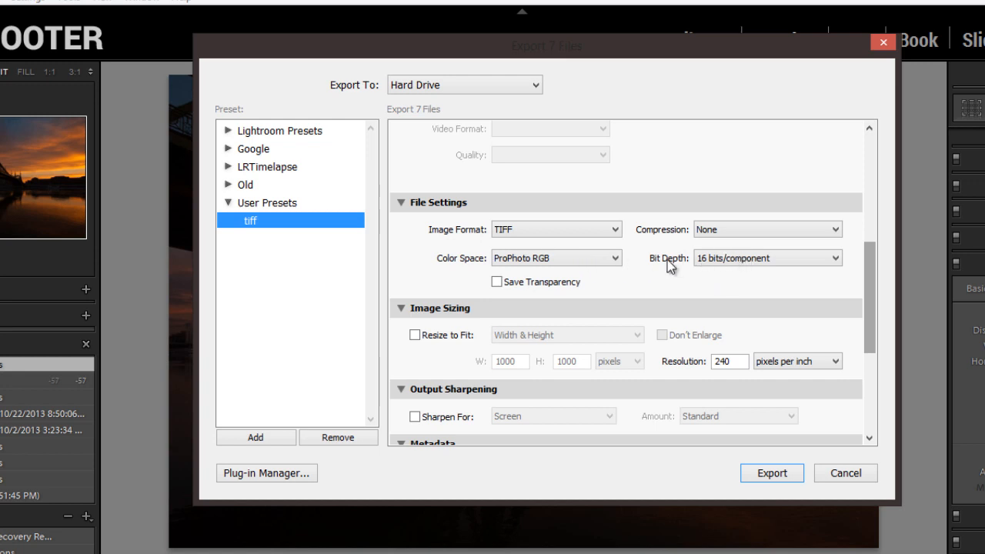
Check the bit depth choices and review the image sizing, sharpening, metadata and post-processing export settings.
left_click(756, 259)
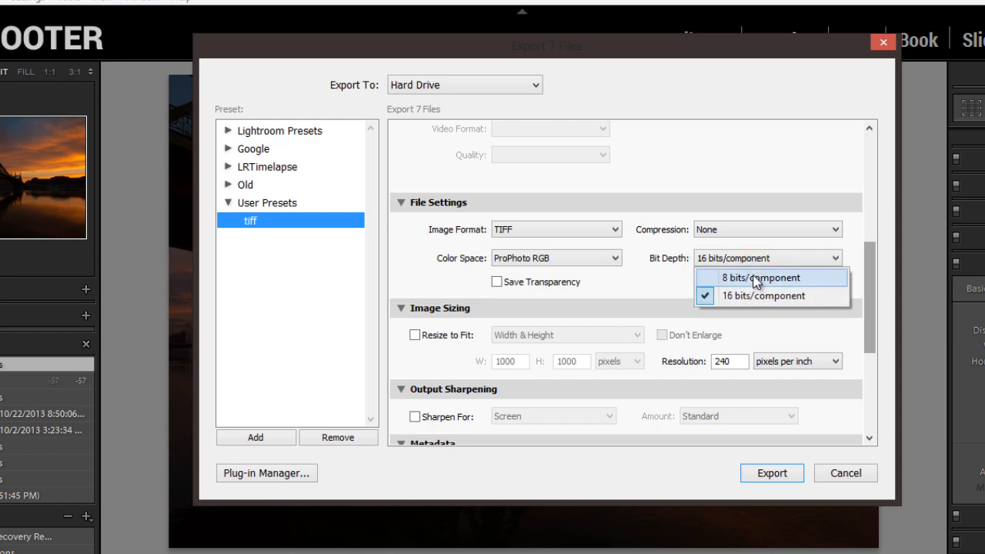
left_click(775, 260)
left_click(694, 276)
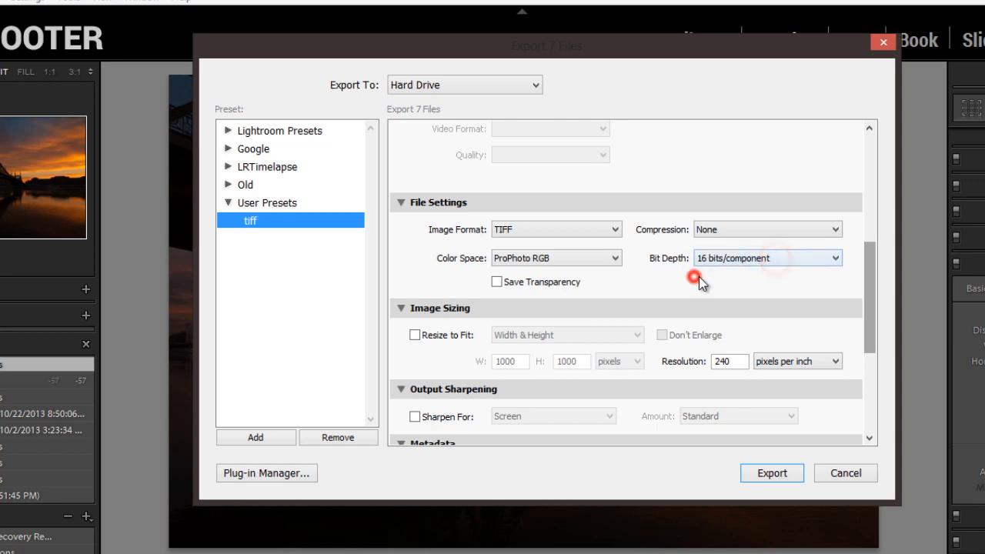
scroll(635, 282, "down", 5)
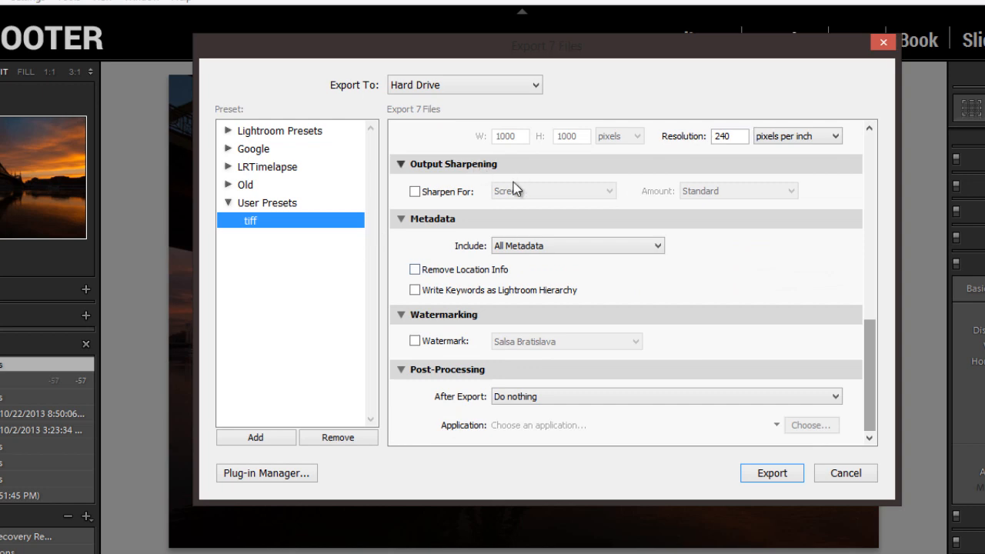
scroll(768, 368, "up", 10)
scroll(791, 373, "down", 5)
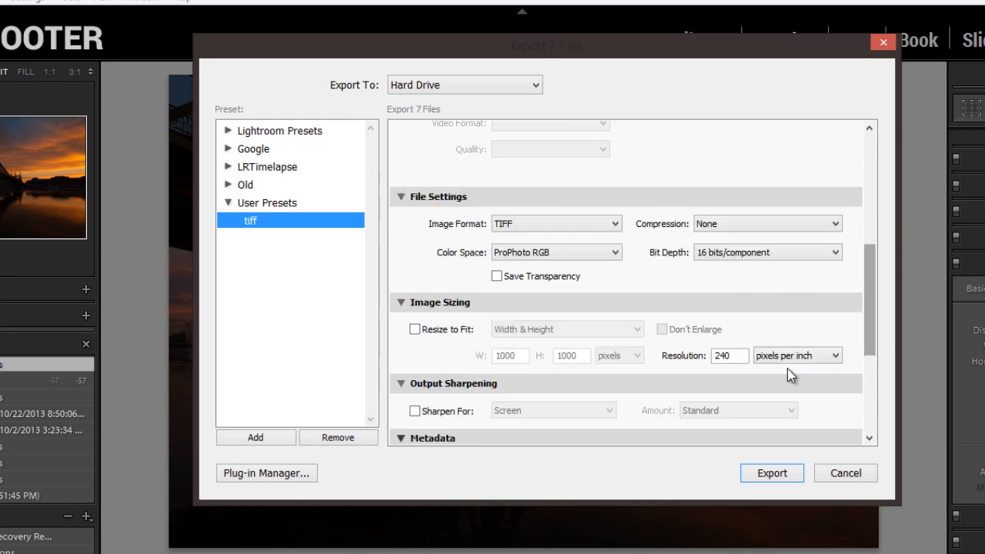
scroll(616, 324, "up", 3)
scroll(708, 356, "up", 3)
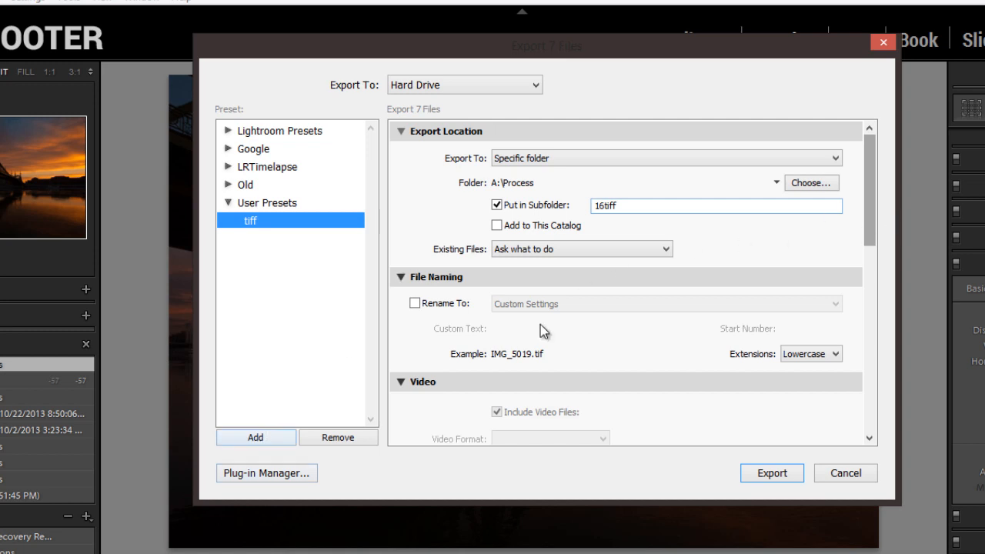
Save the export settings as a user preset named newprest, and close the export dialog without exporting.
left_click(265, 437)
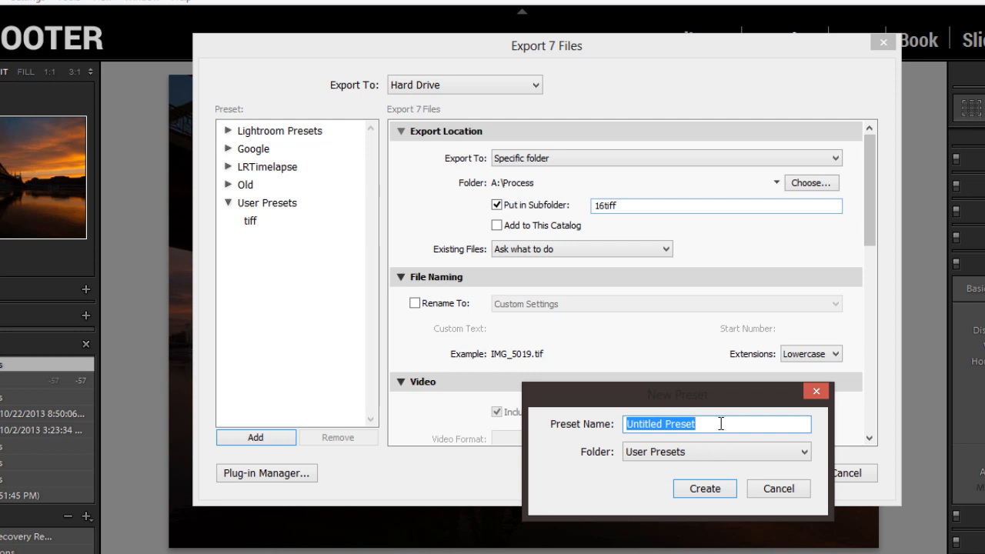
type("newprest")
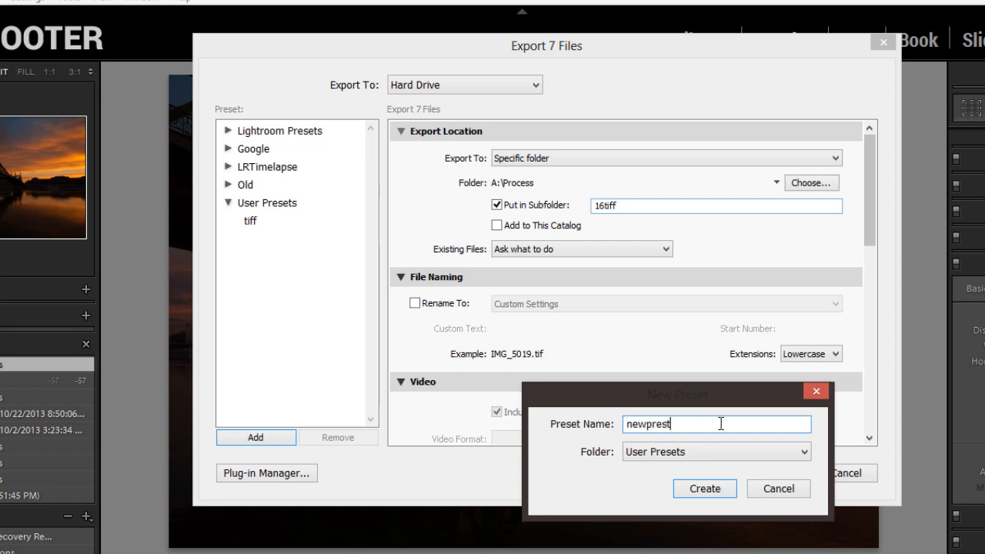
left_click(698, 492)
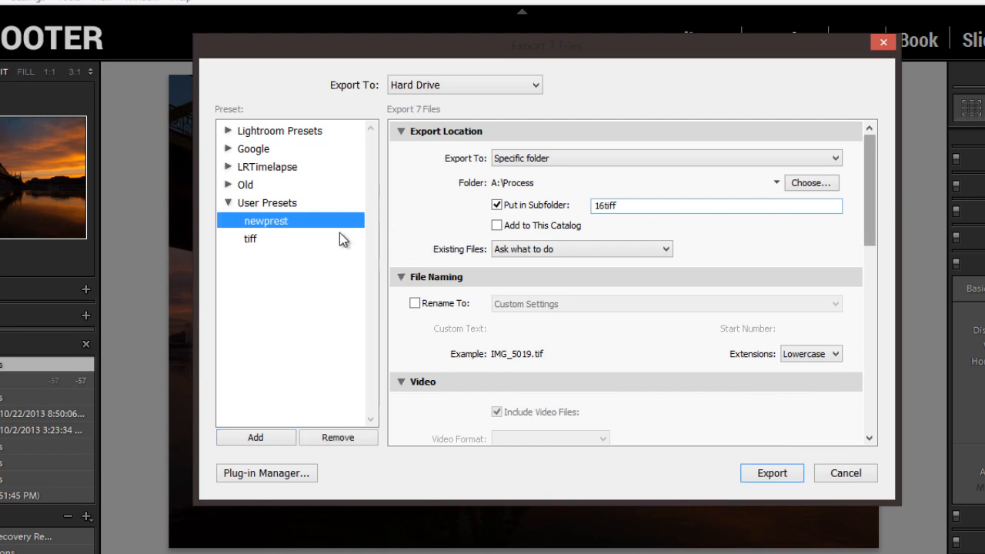
left_click_drag(321, 221, 254, 204)
scroll(871, 204, "down", 10)
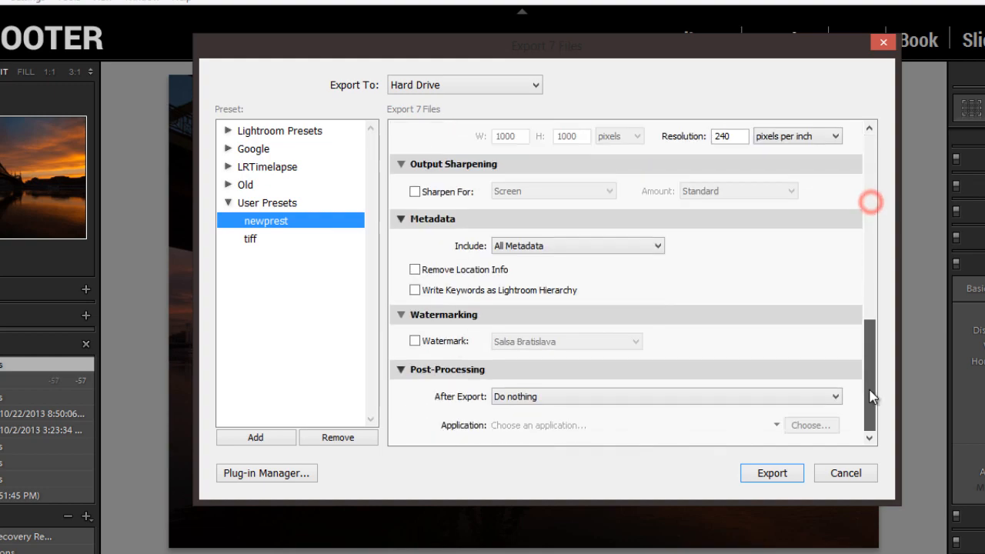
left_click(844, 475)
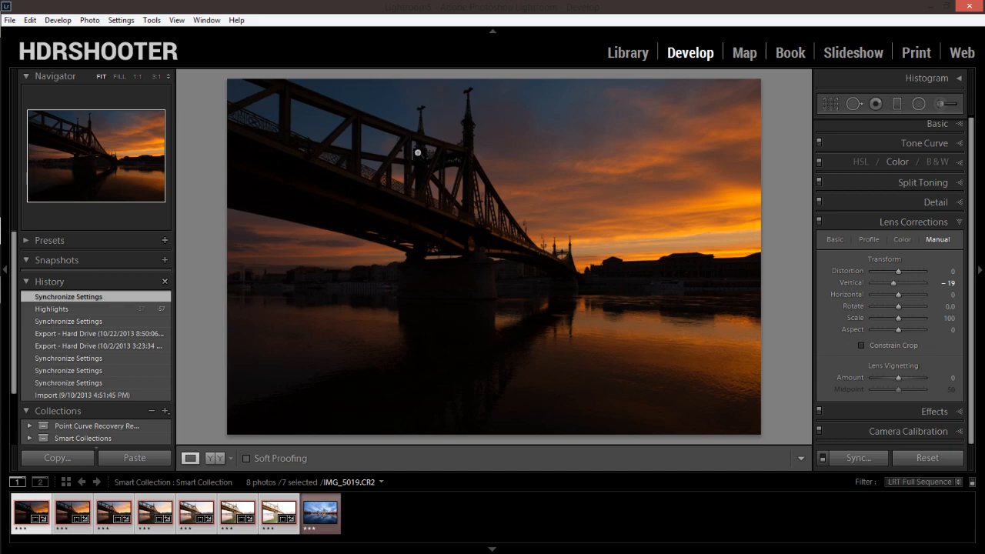
Examine the external editors and Photoshop merge options available for the selected bridge photos.
right_click(399, 157)
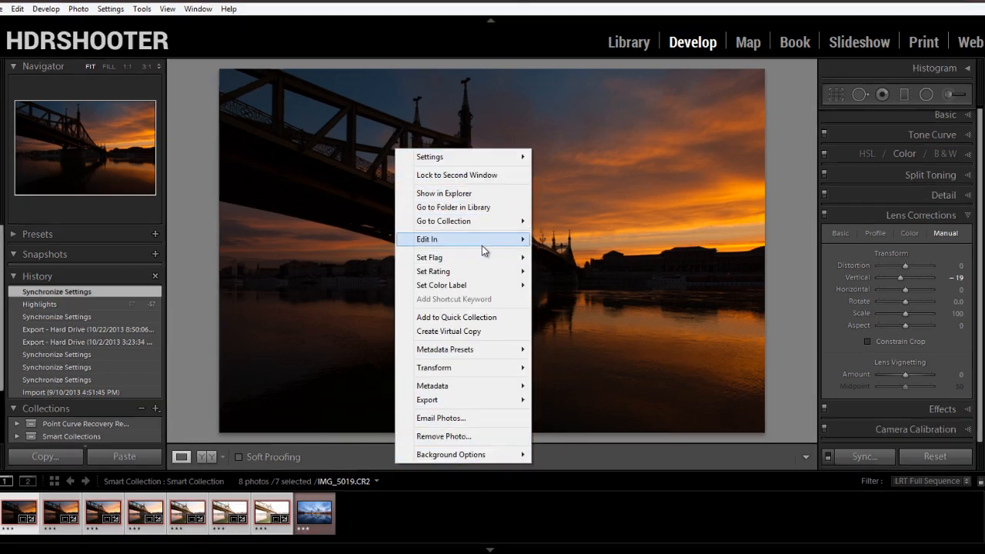
mouse_move(483, 244)
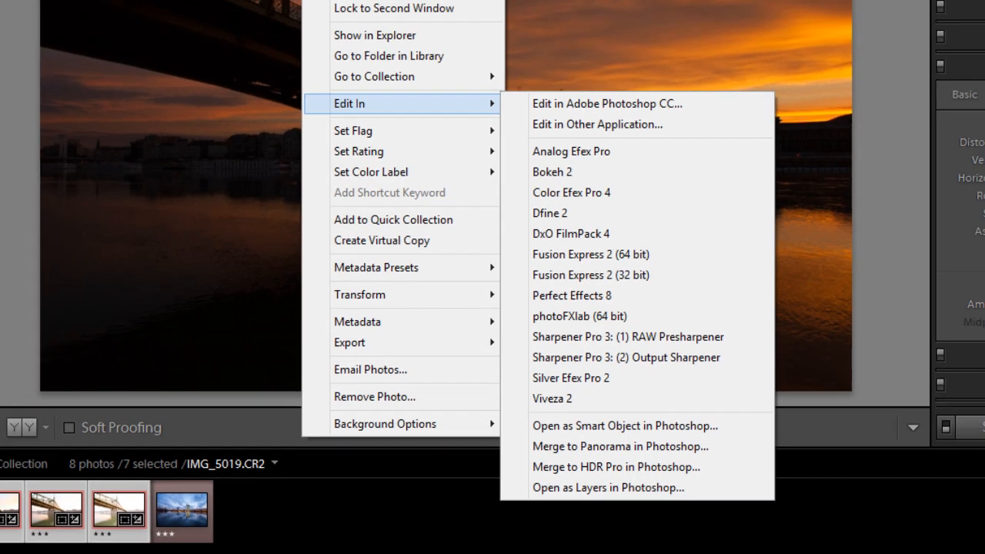
left_click(404, 176)
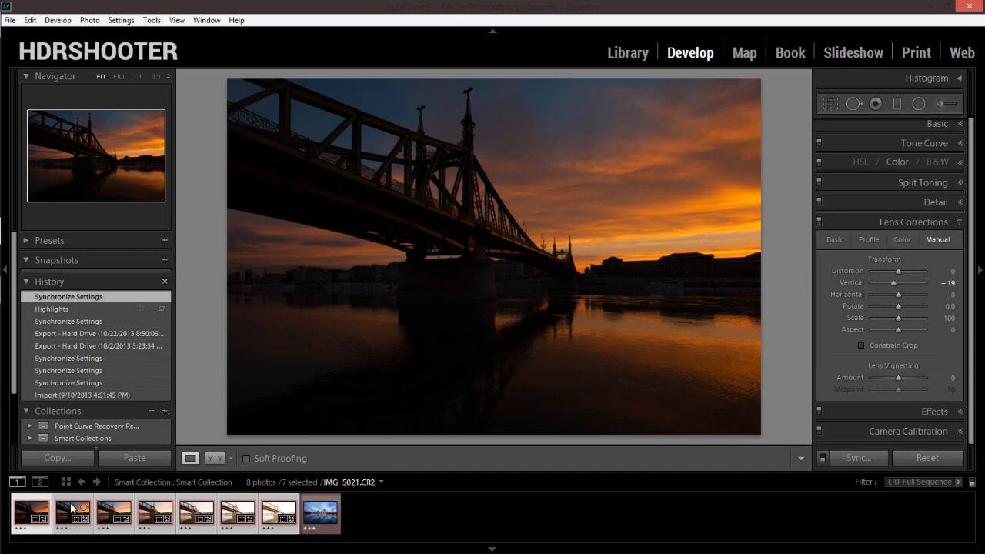
Straighten the city skyline photo IMG_3032.CR2 with a crop angle of -1.22.
left_click(408, 513)
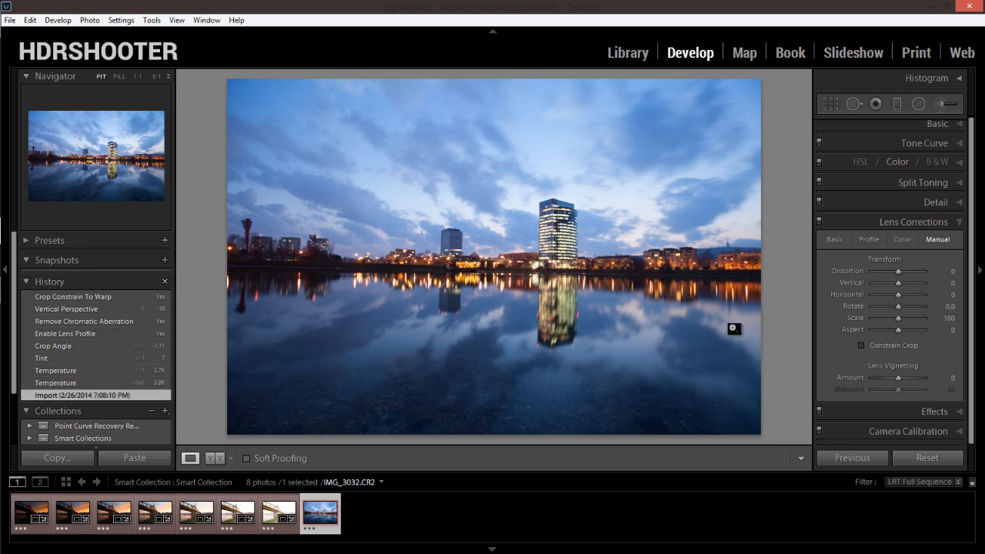
left_click(957, 222)
left_click(831, 103)
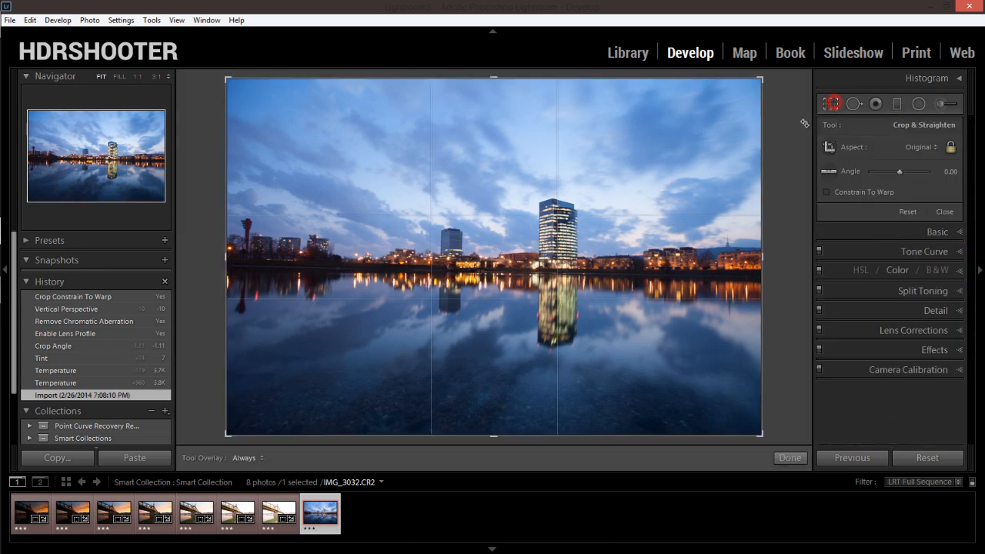
left_click_drag(788, 105, 776, 118)
double_click(530, 212)
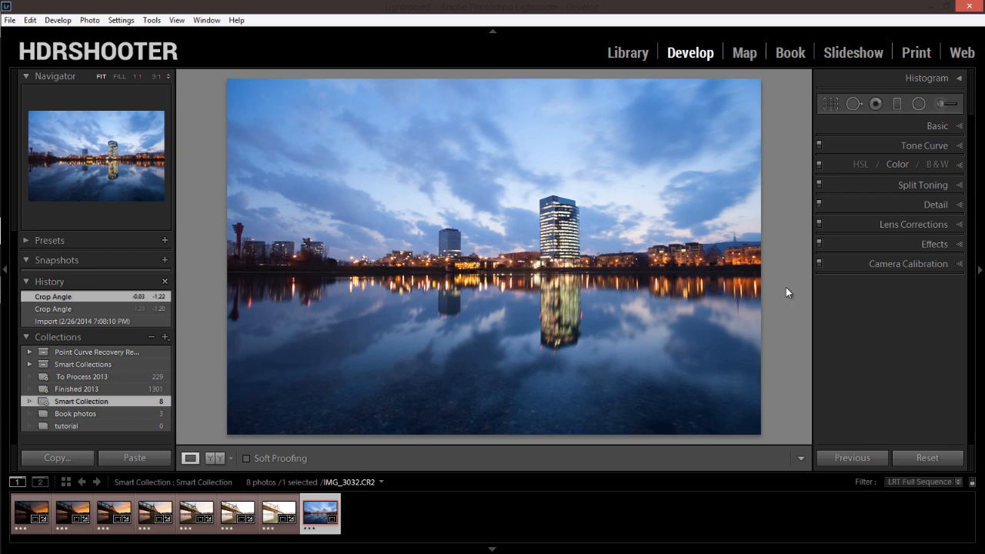
Adjust the skyline photo's white balance to a temperature of 5214 and a tint of -14.
left_click(958, 126)
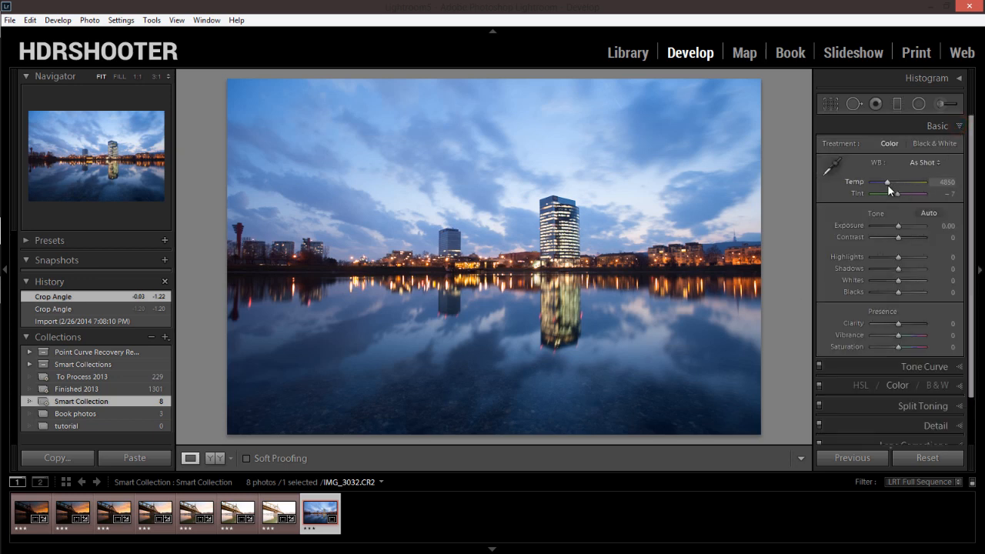
left_click_drag(887, 184, 899, 197)
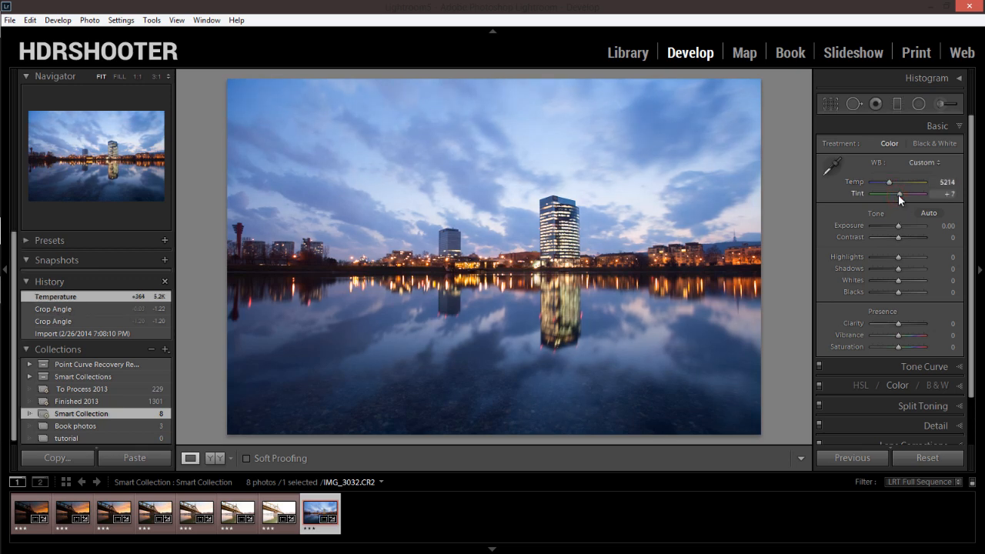
left_click_drag(899, 193, 894, 192)
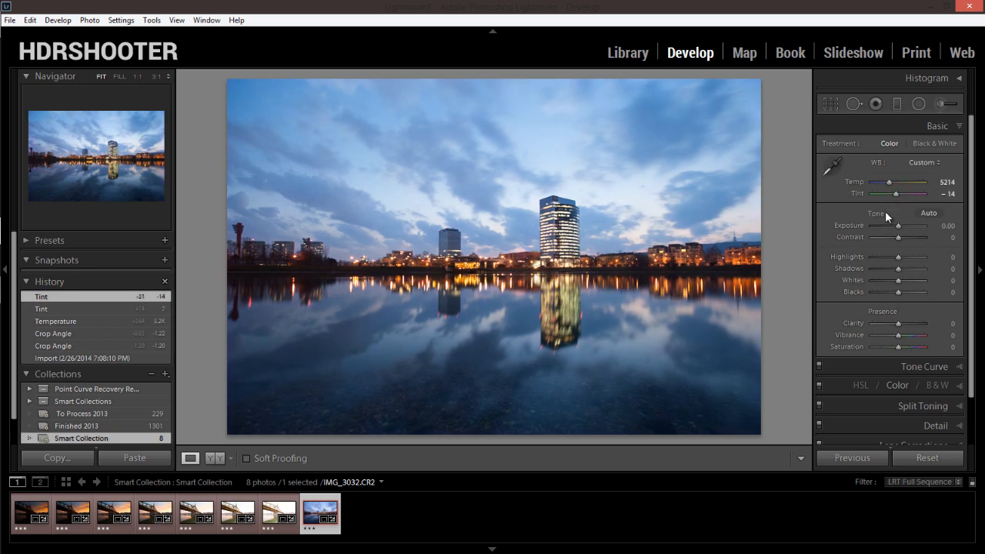
Raise the skyline photo's vibrance to +38.
left_click_drag(898, 334, 906, 334)
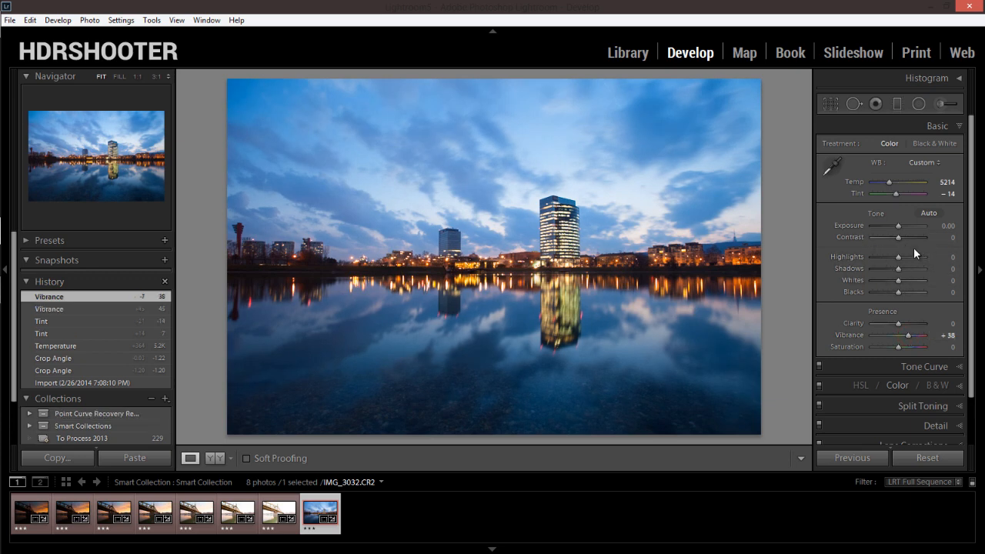
scroll(915, 275, "down", 1)
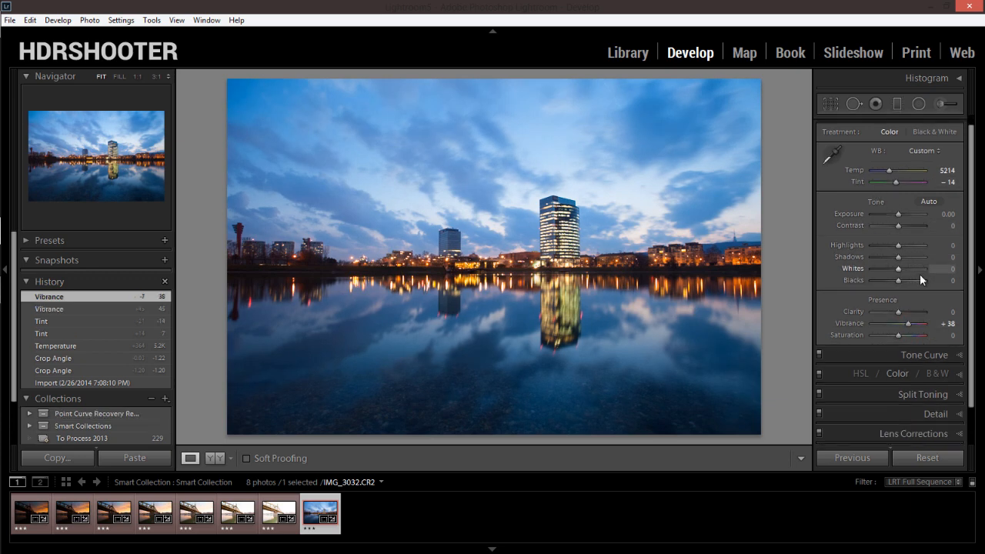
scroll(962, 201, "up", 1)
left_click(958, 125)
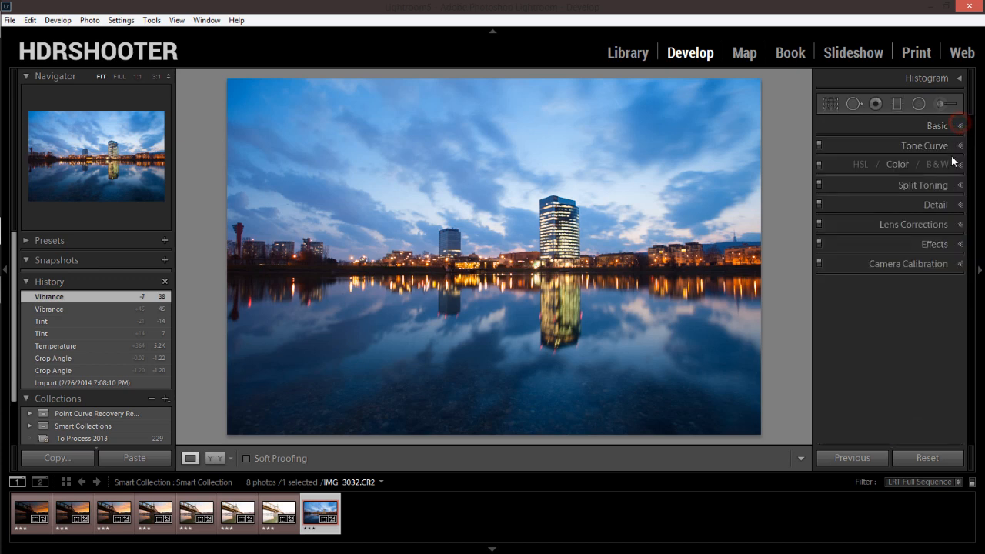
Apply luminance noise reduction of 17 to the skyline photo.
left_click(940, 210)
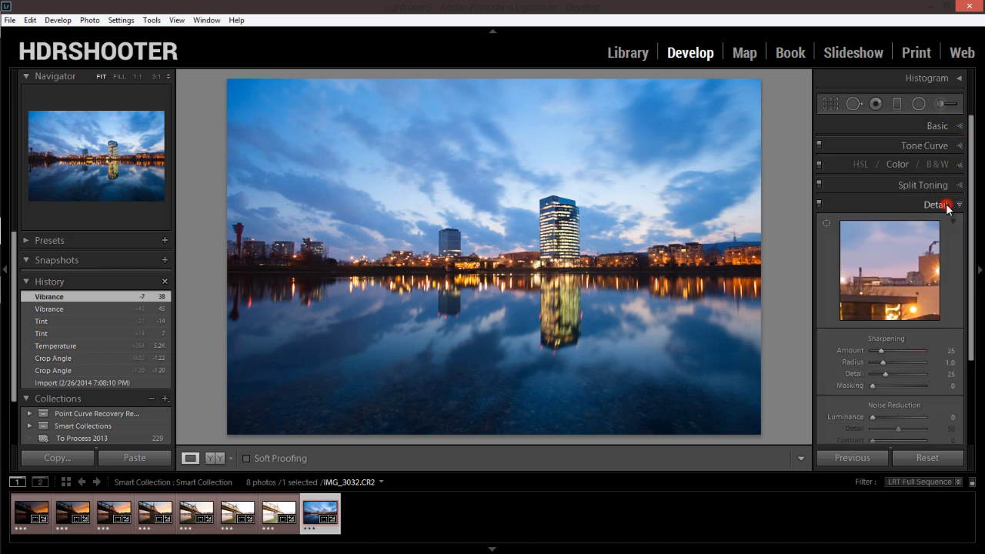
scroll(914, 314, "down", 2)
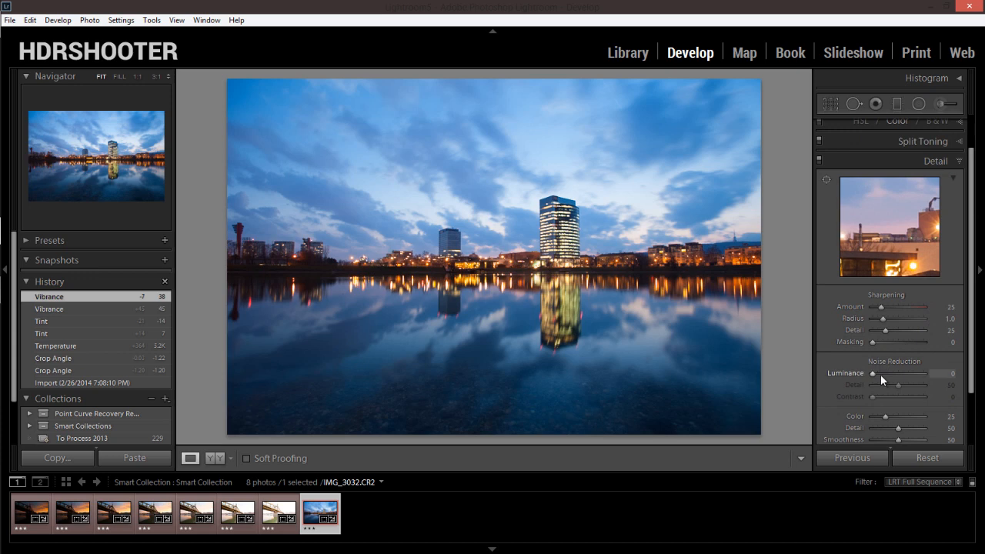
left_click(880, 374)
scroll(954, 177, "up", 1)
left_click(958, 163)
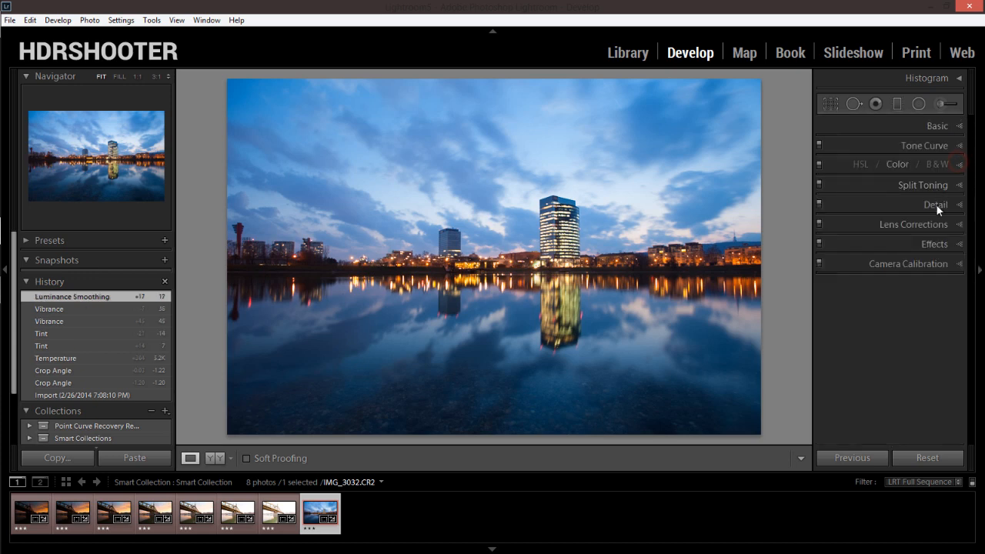
Remove chromatic aberration and enable lens profile corrections for the skyline photo.
left_click(949, 229)
left_click(844, 241)
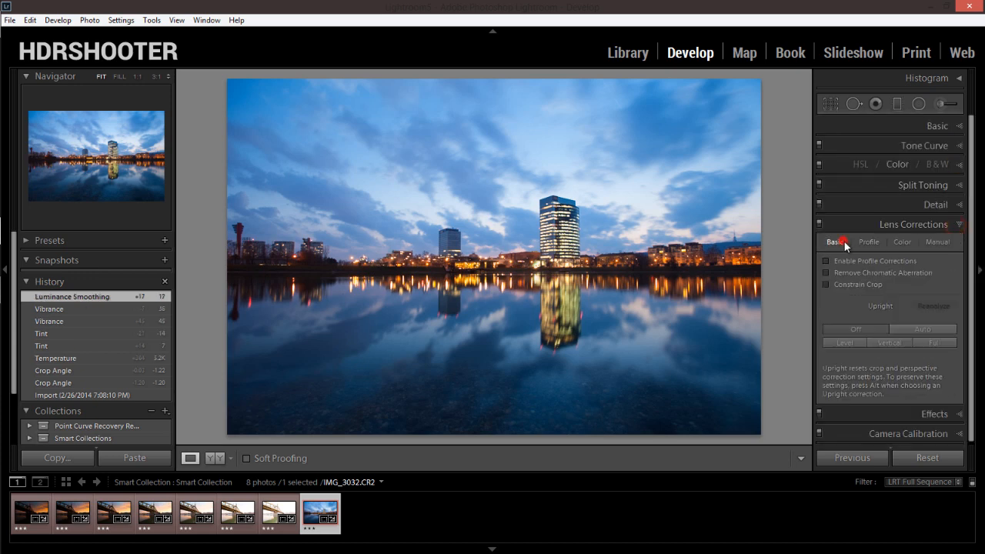
left_click(862, 272)
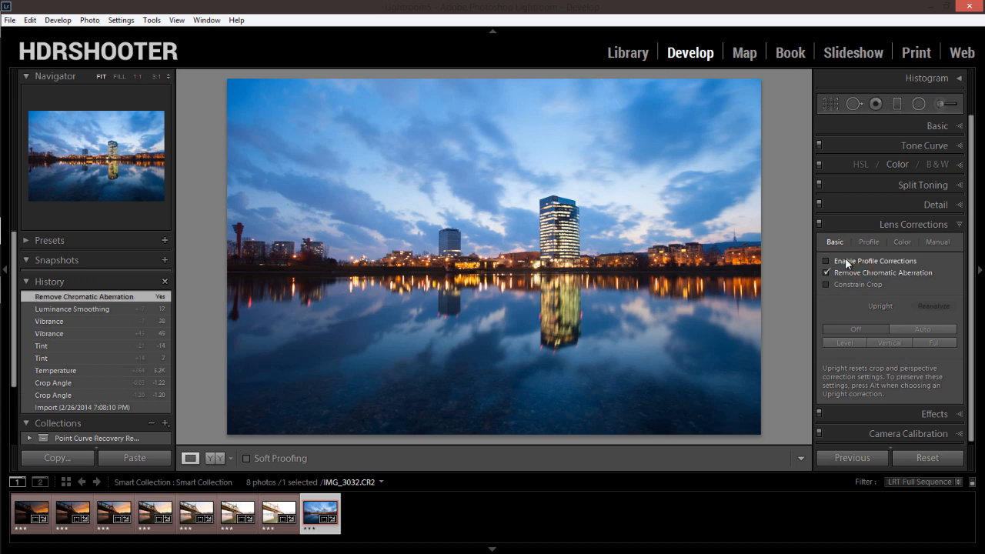
left_click(848, 260)
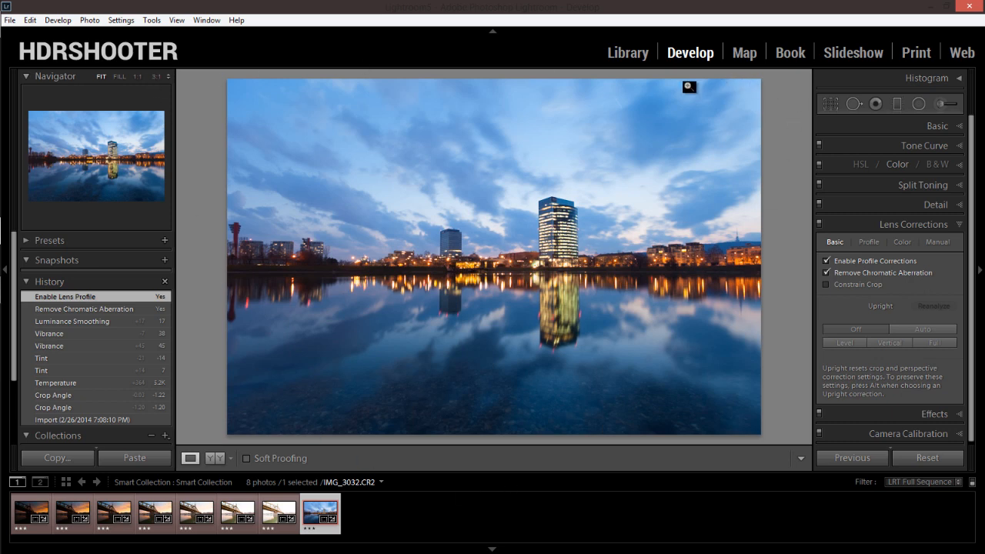
Set the lens profile's vignetting correction amount to 38.
left_click(869, 242)
left_click(882, 380)
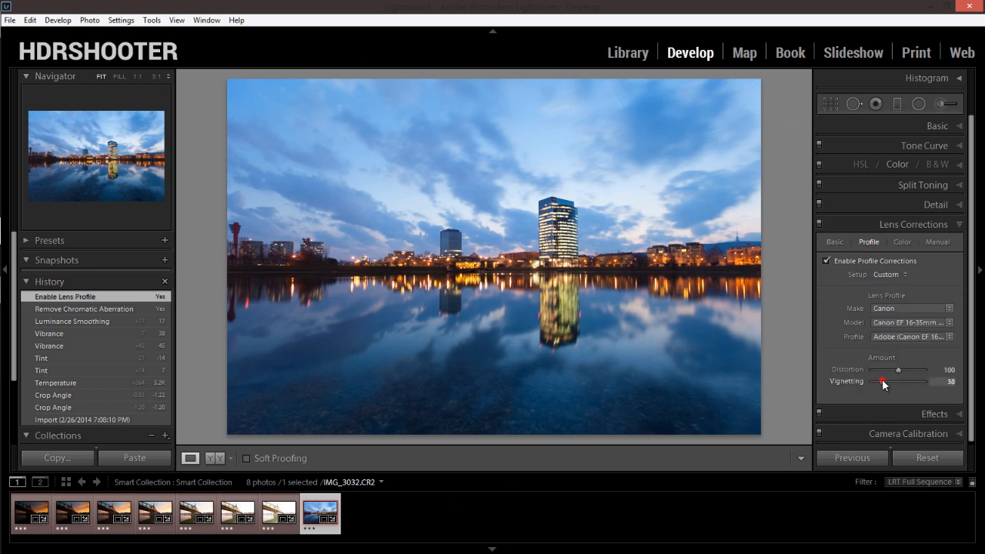
Lower the lens profile's vignetting correction to 31 and set the manual vertical perspective to -10.
left_click_drag(882, 382, 881, 382)
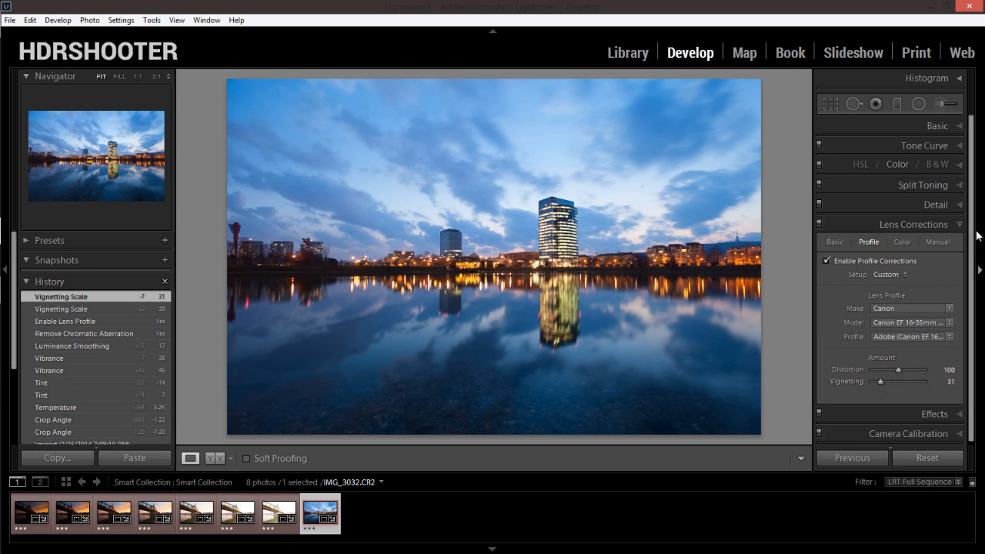
left_click(937, 241)
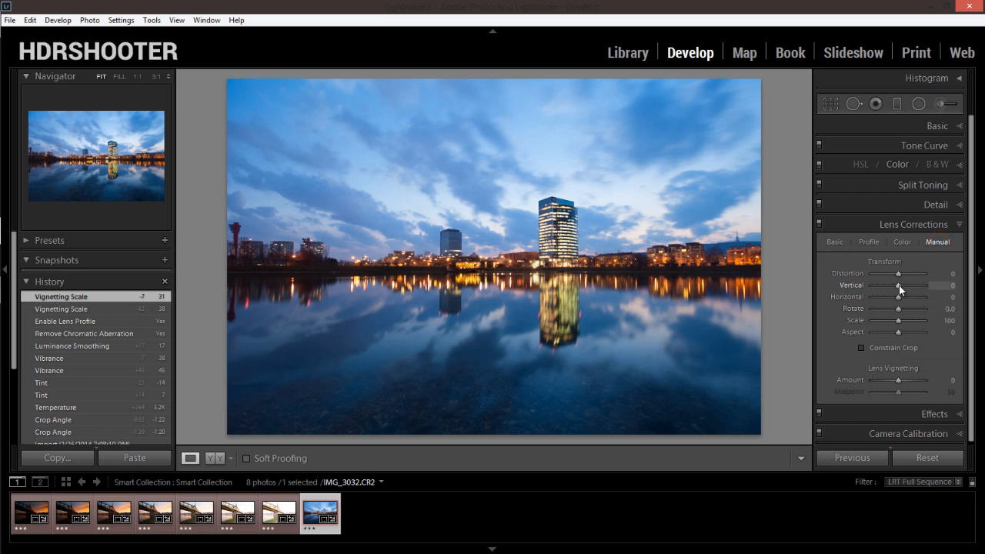
left_click_drag(897, 284, 896, 285)
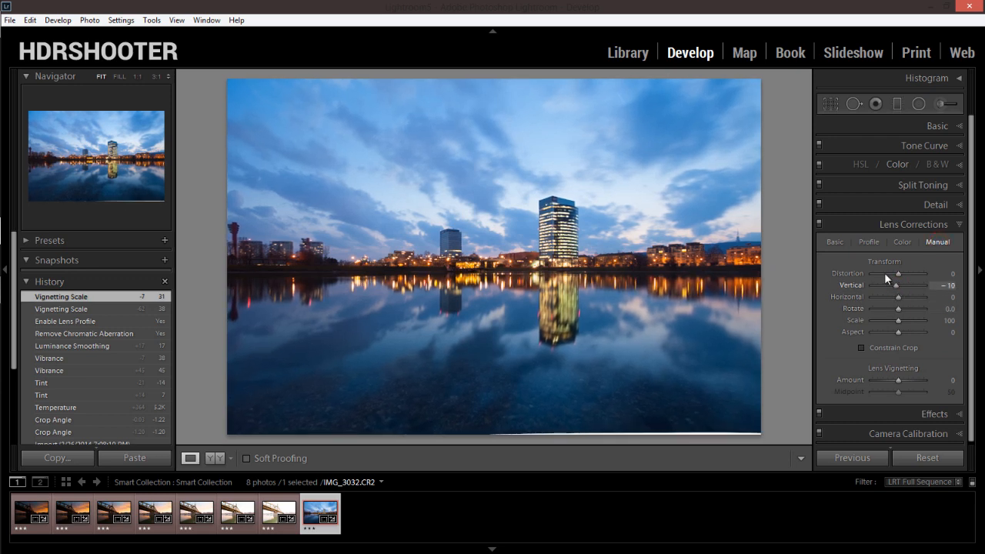
Crop the skyline photo slightly tighter to cut off the blank edge left by the perspective correction, keeping the As Shot aspect.
left_click(831, 107)
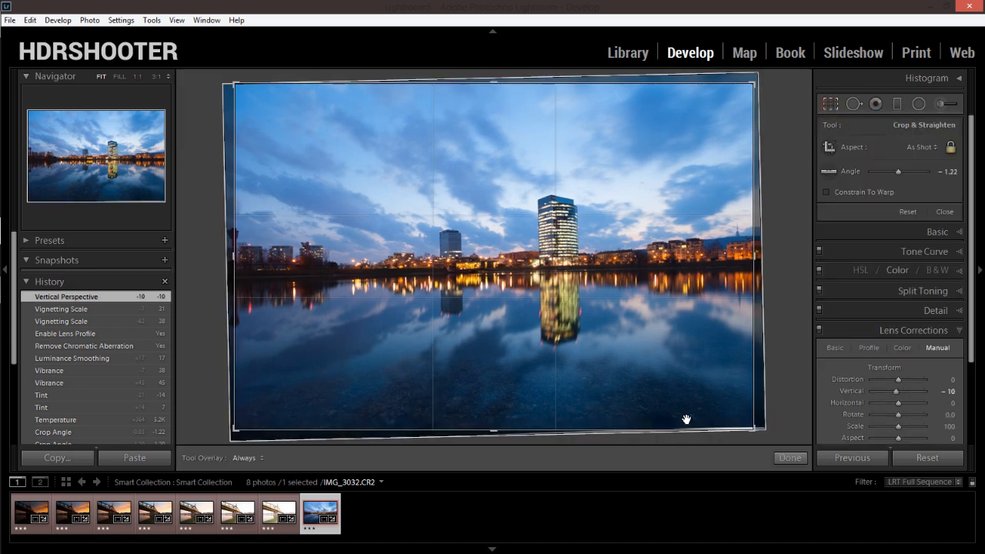
left_click_drag(753, 431, 749, 426)
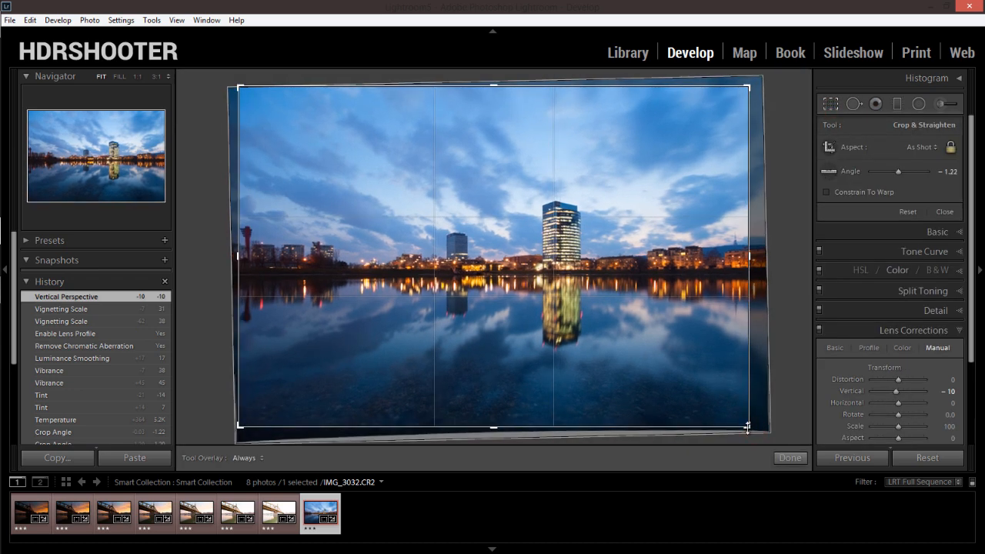
double_click(635, 289)
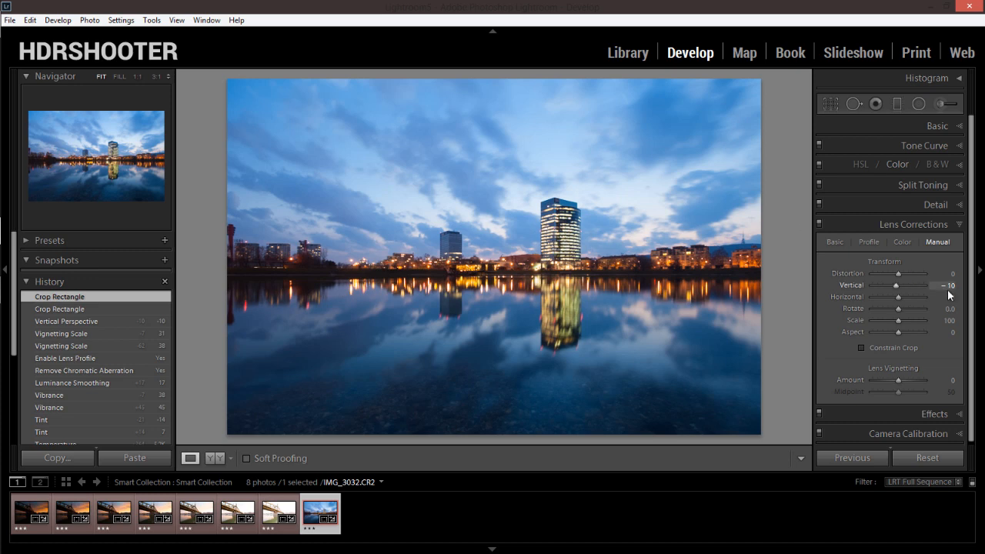
Set the skyline photo's exposure to -0.50.
left_click(958, 126)
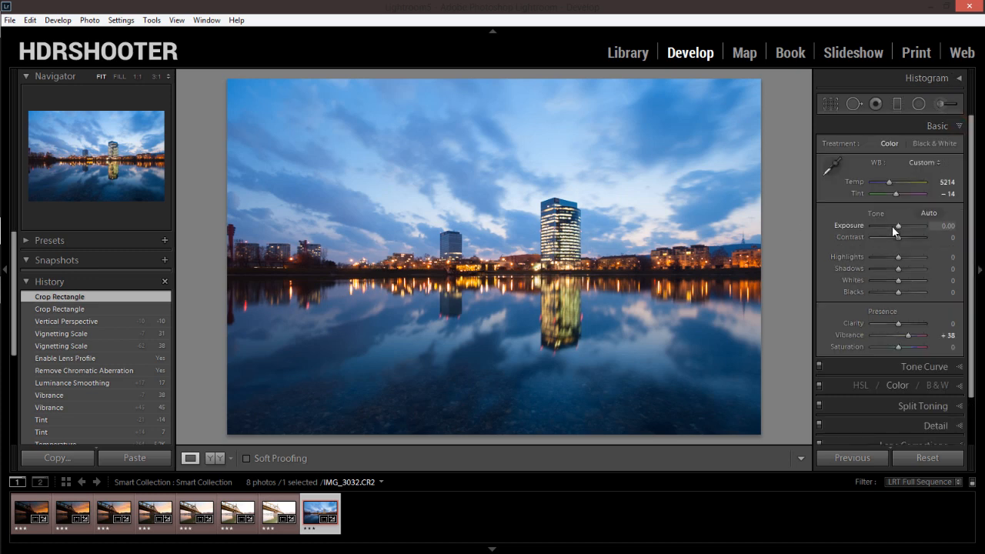
left_click_drag(898, 228, 895, 225)
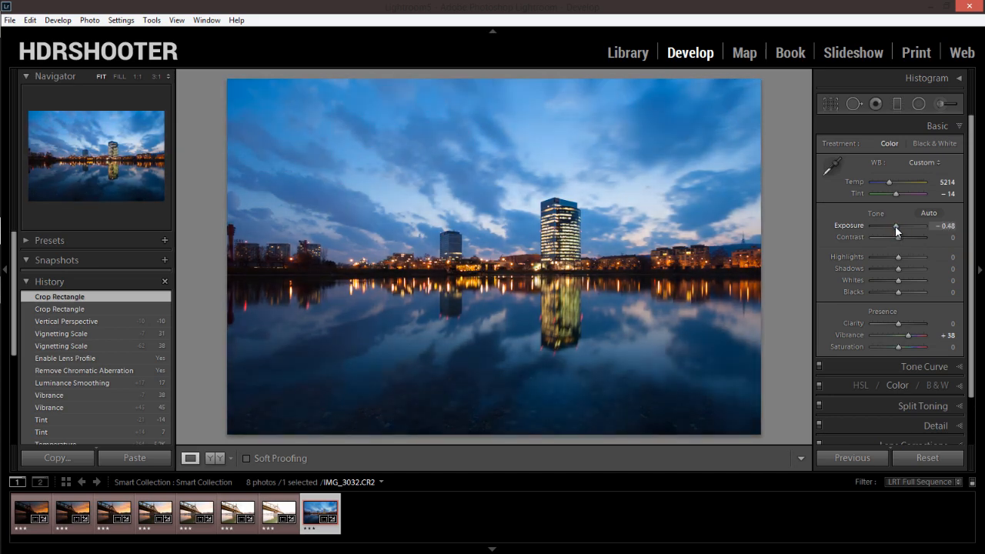
left_click(945, 225)
type("-0.5")
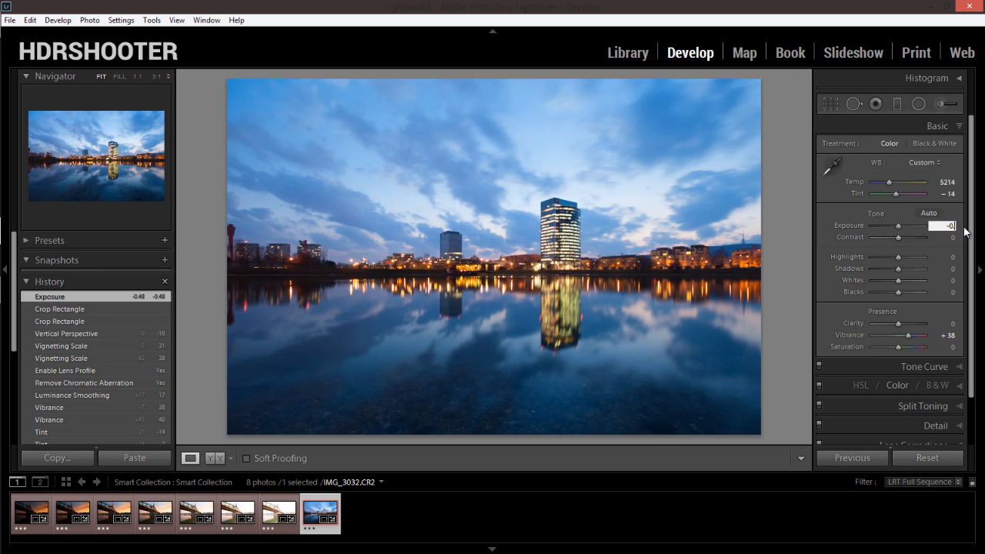
key("Return")
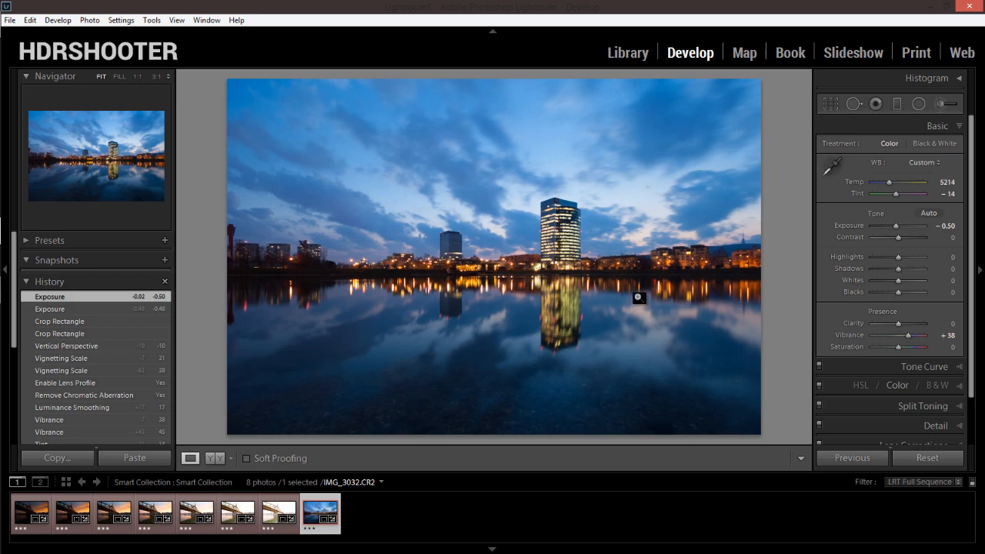
Export the darkened skyline photo with the tiff user preset to the 16tiff subfolder of A:\Process.
left_click(15, 20)
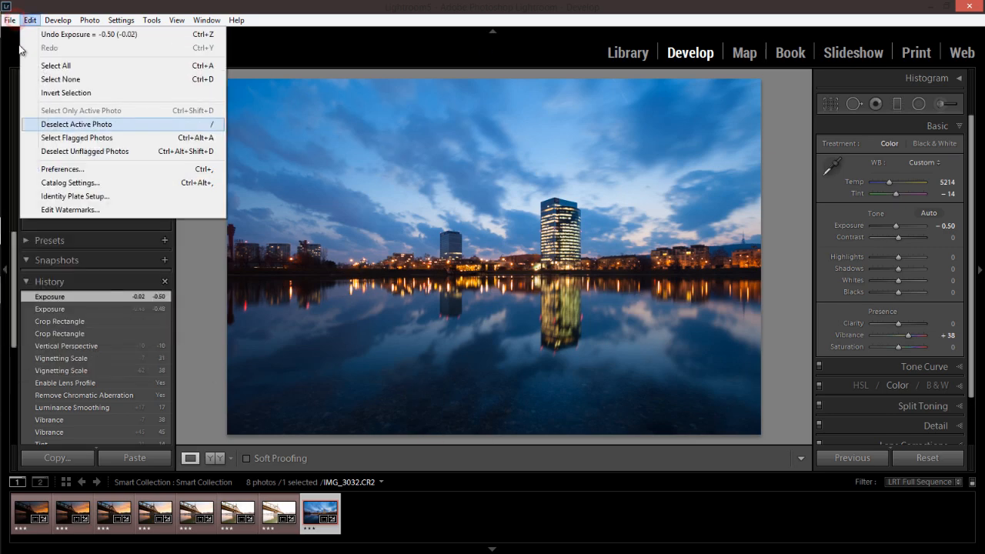
left_click(46, 154)
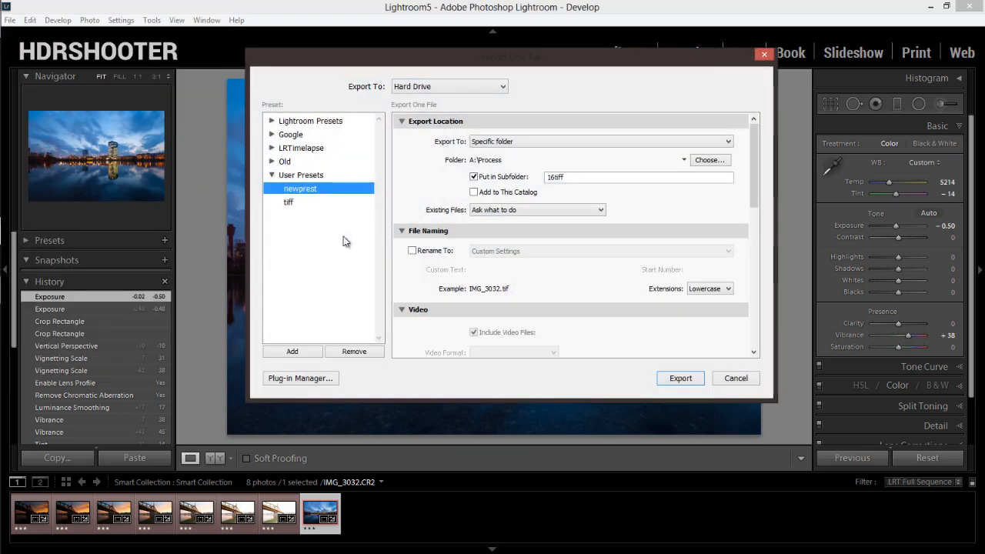
left_click(320, 200)
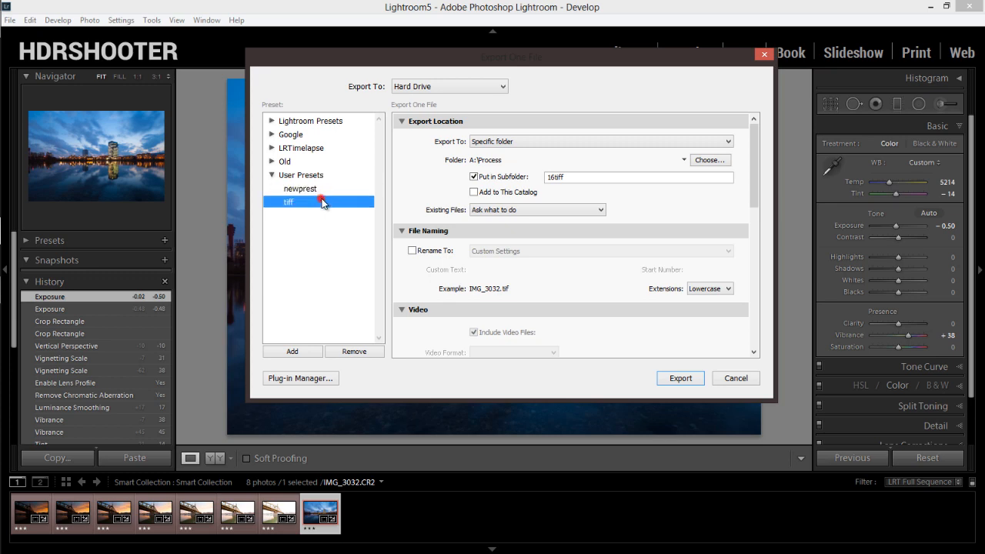
left_click(680, 378)
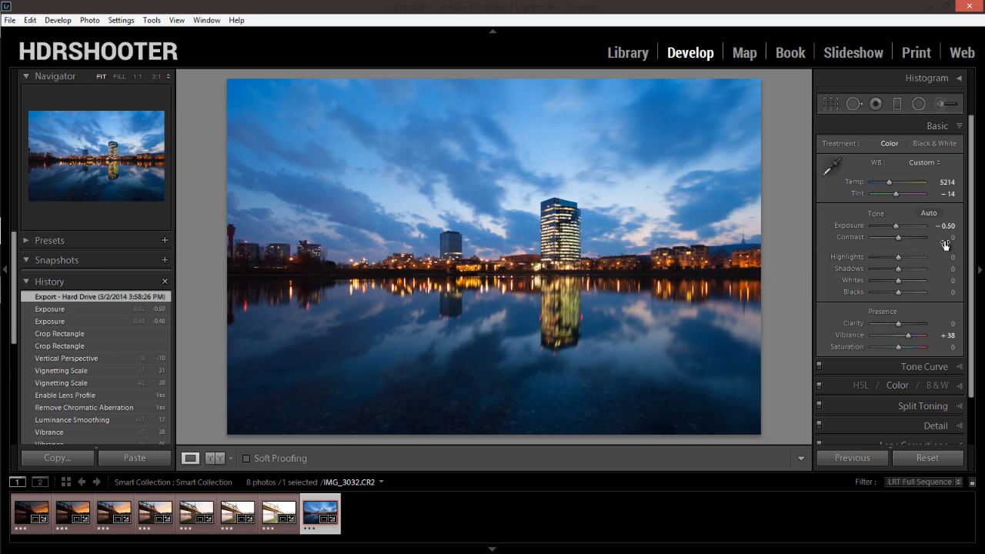
Set the skyline photo's exposure to +0.50.
double_click(897, 227)
left_click_drag(898, 226, 900, 225)
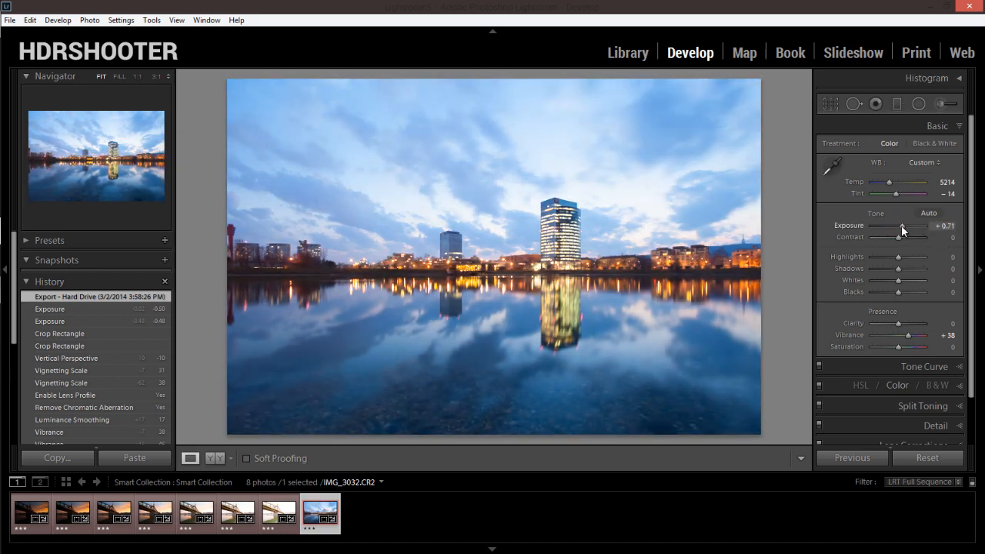
left_click(948, 225)
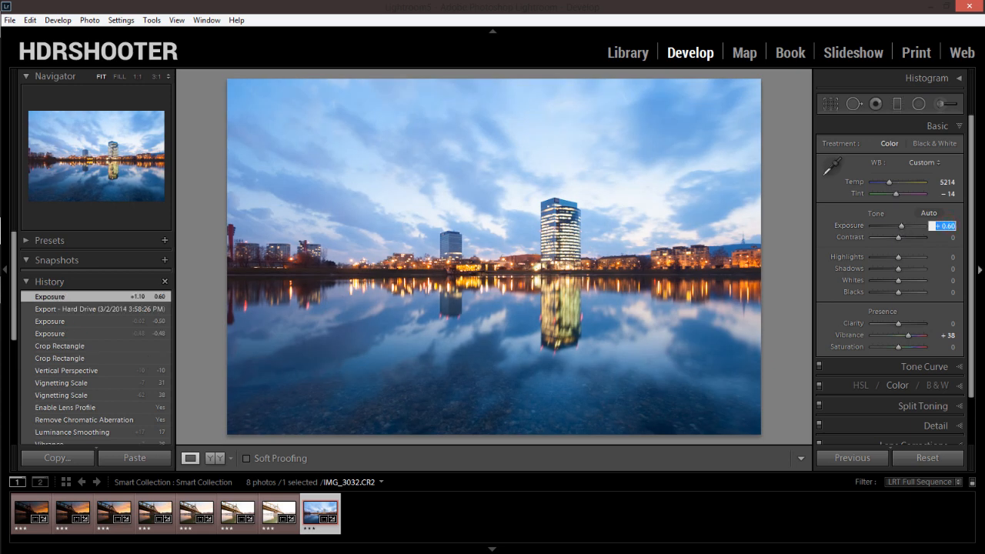
type("0.5")
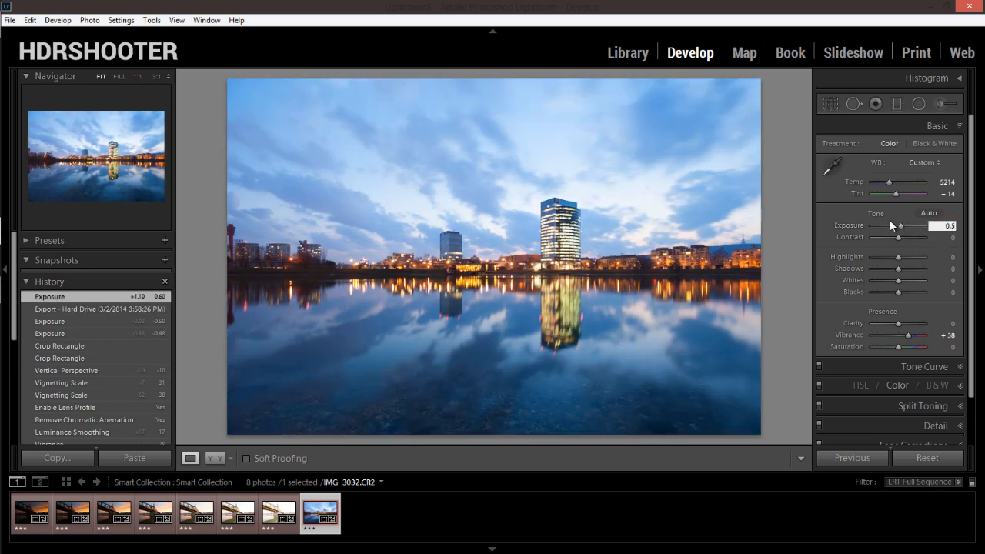
key("Return")
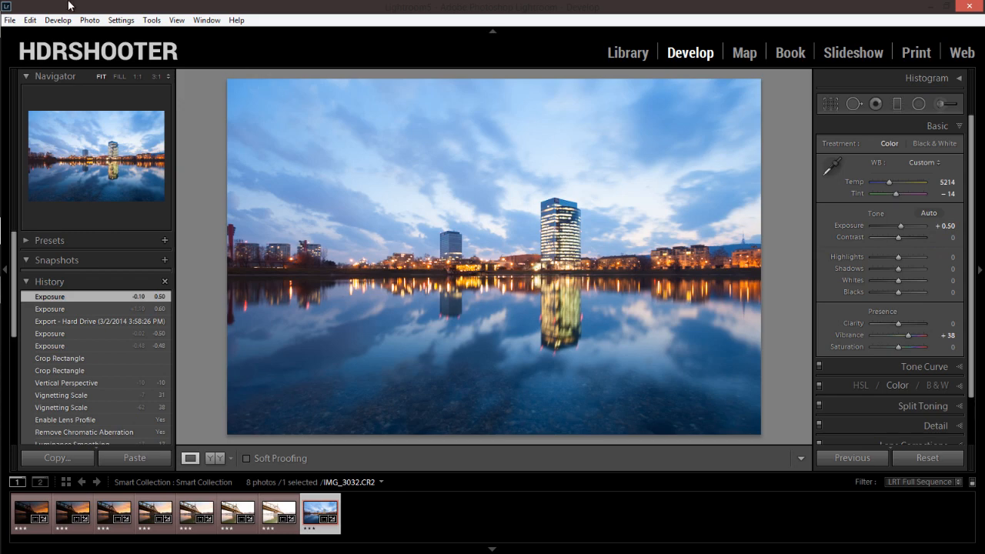
Export the brightened skyline photo with the tiff preset, using a unique name instead of overwriting the existing IMG_3032.tif.
left_click(10, 20)
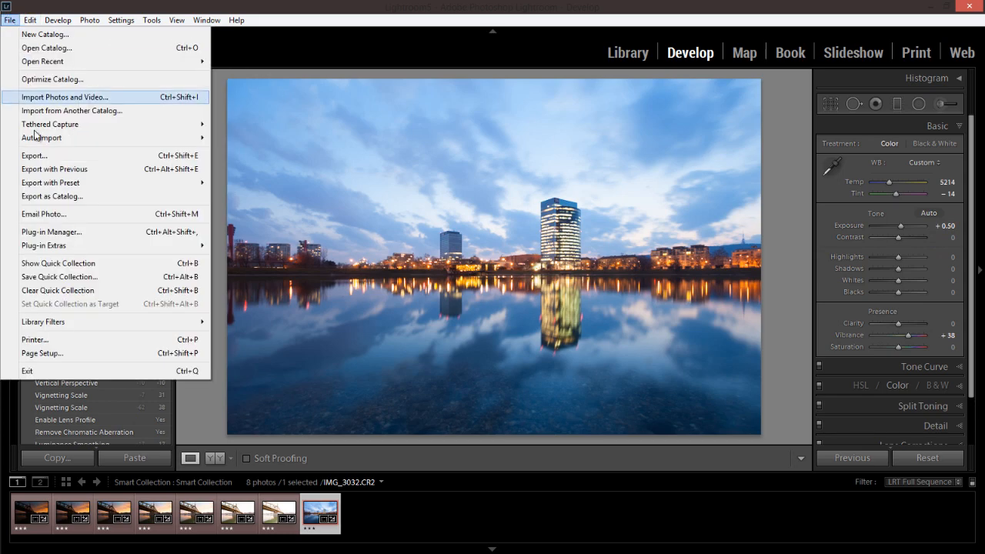
left_click(46, 155)
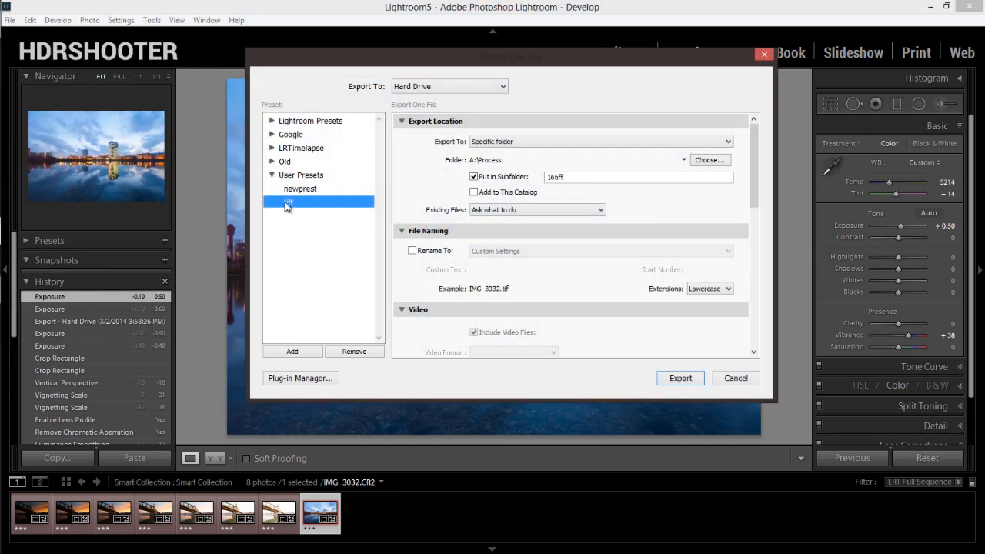
left_click(685, 379)
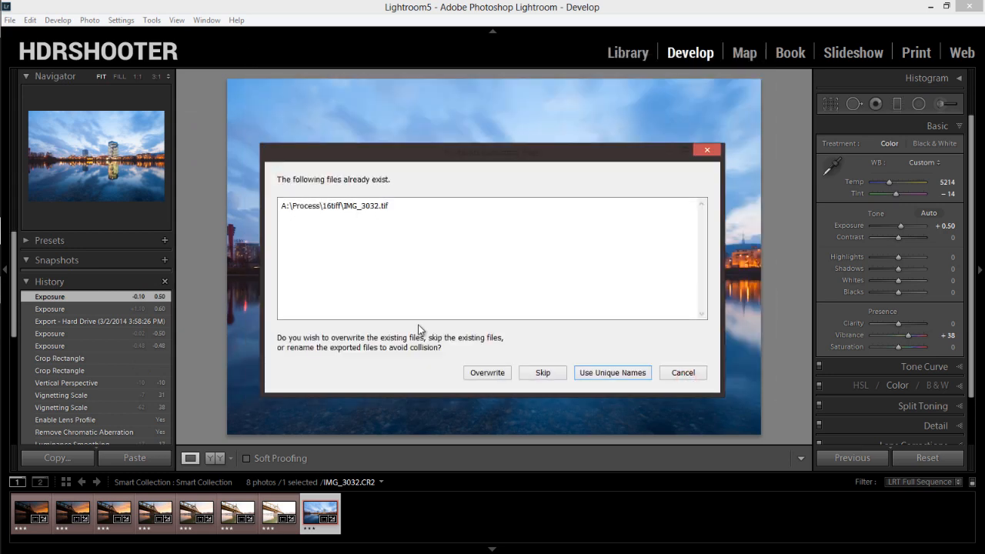
left_click(613, 374)
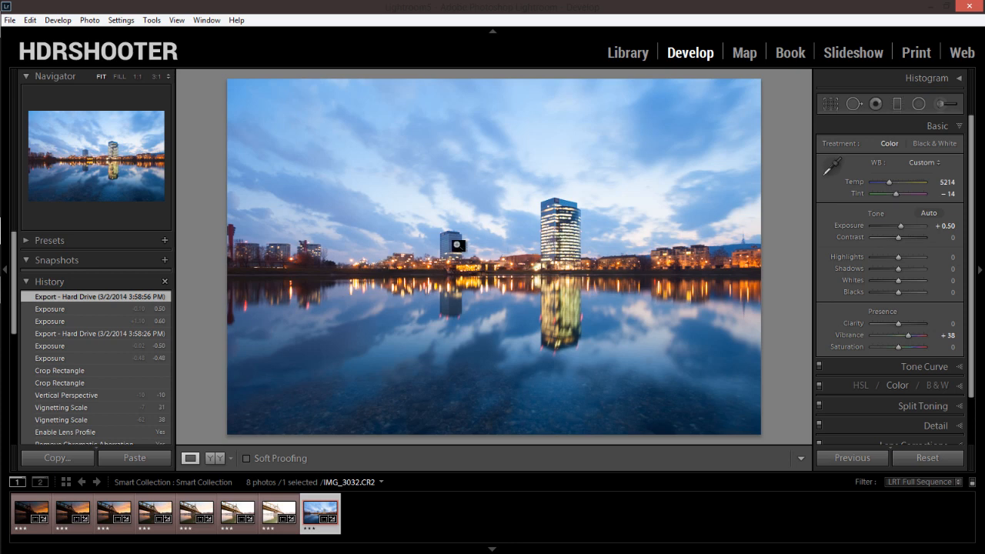
Return the photo to the history state of the first export and raise its shadows to +100.
left_click(143, 334)
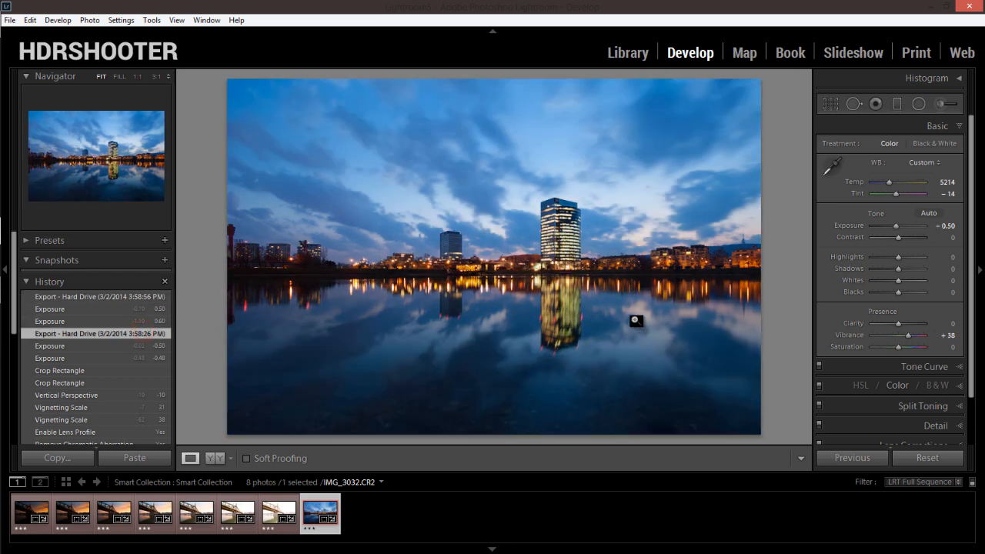
left_click_drag(895, 268, 928, 268)
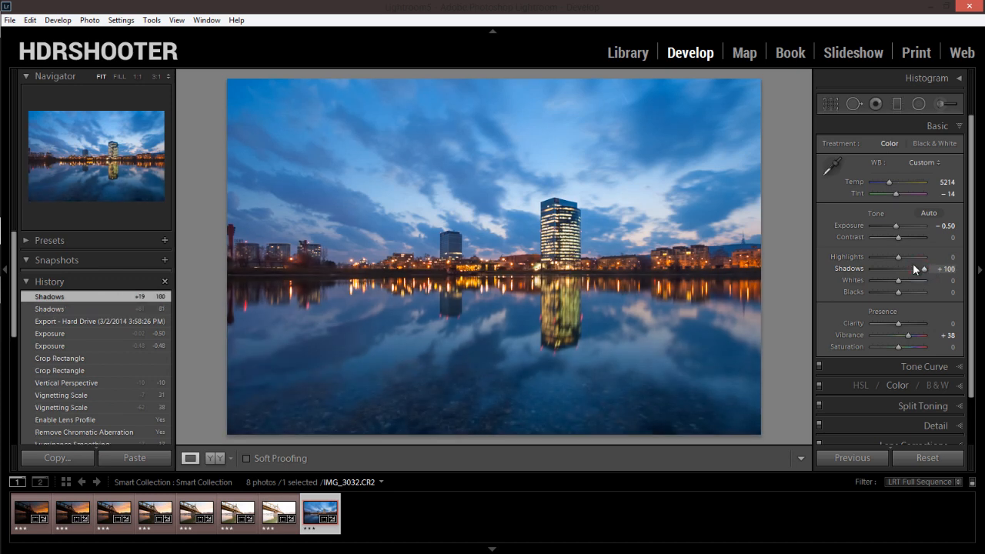